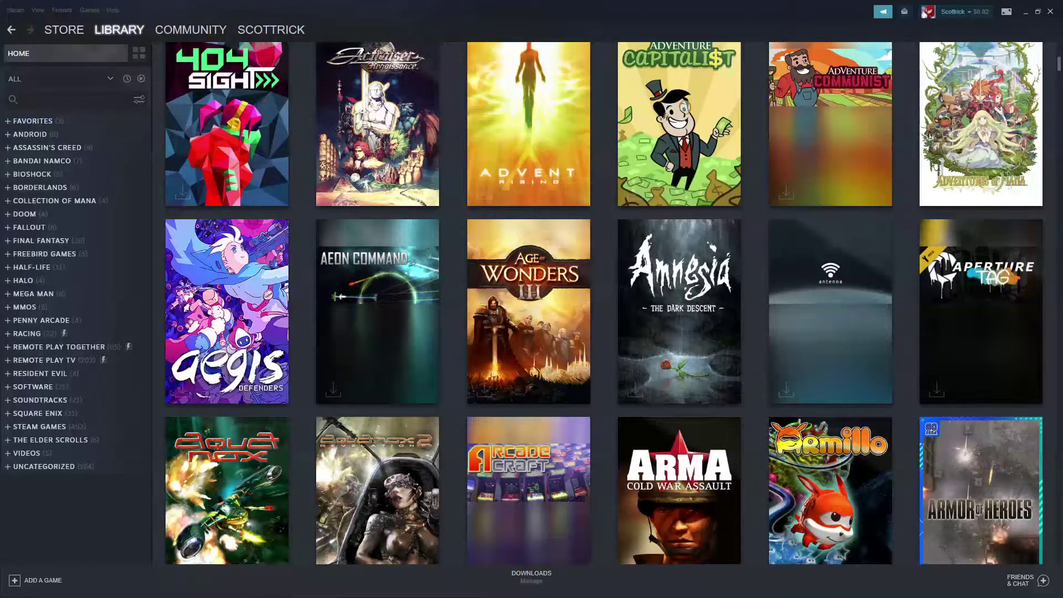
Switch to the browser with the xenia-project/xenia GitHub repository and open the Quickstart page linked in its README
key(alt+Tab)
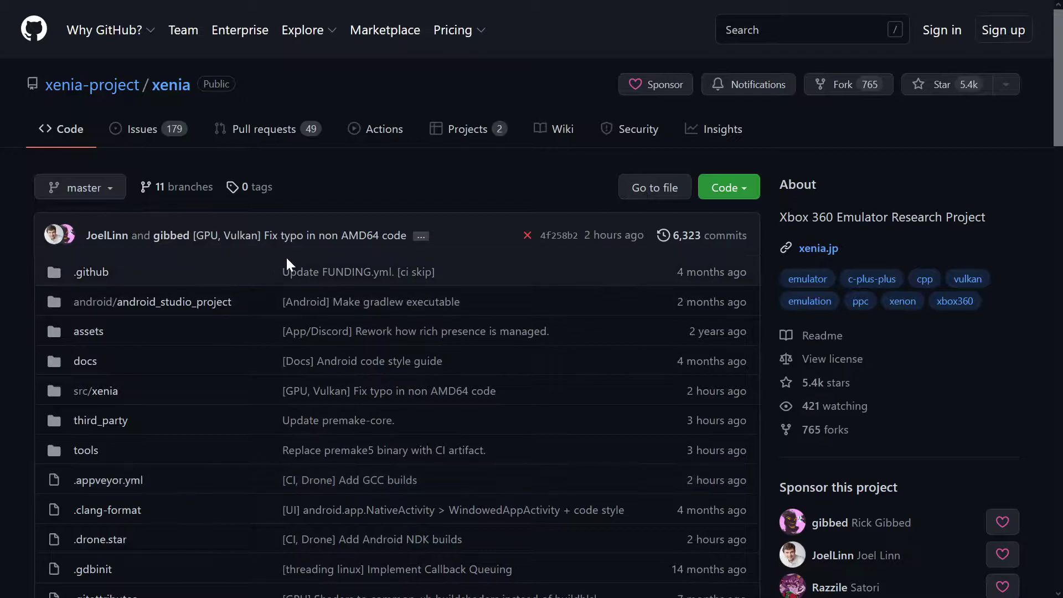
scroll(316, 232, down, 10)
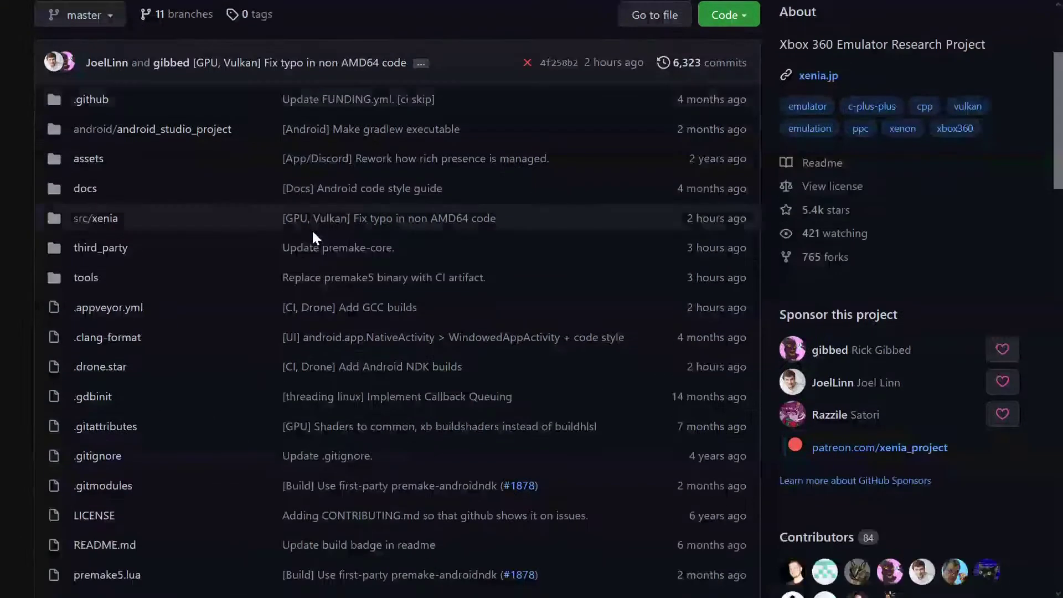
scroll(313, 237, down, 5)
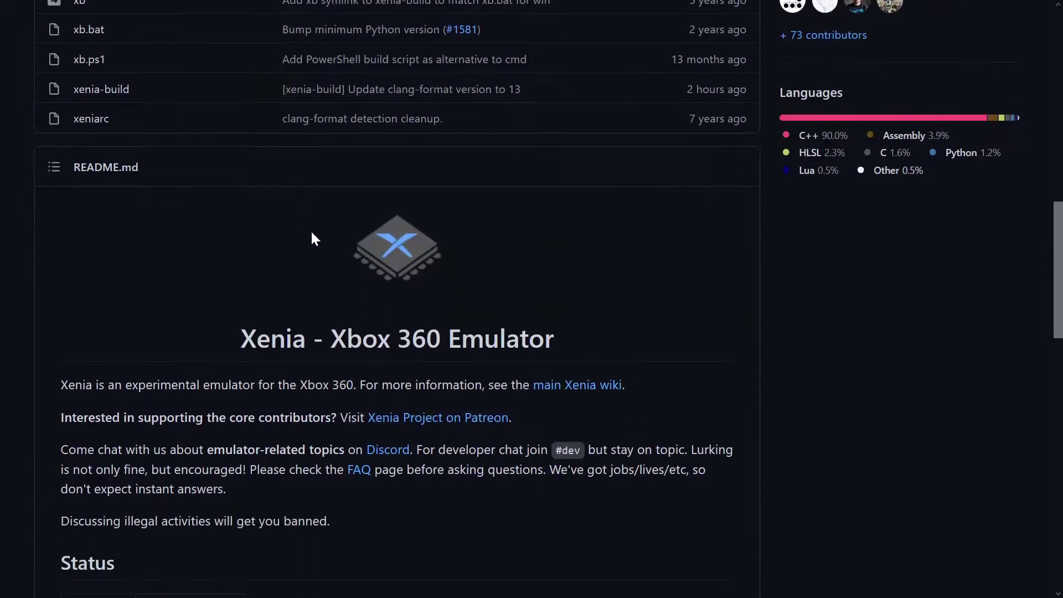
scroll(312, 233, down, 5)
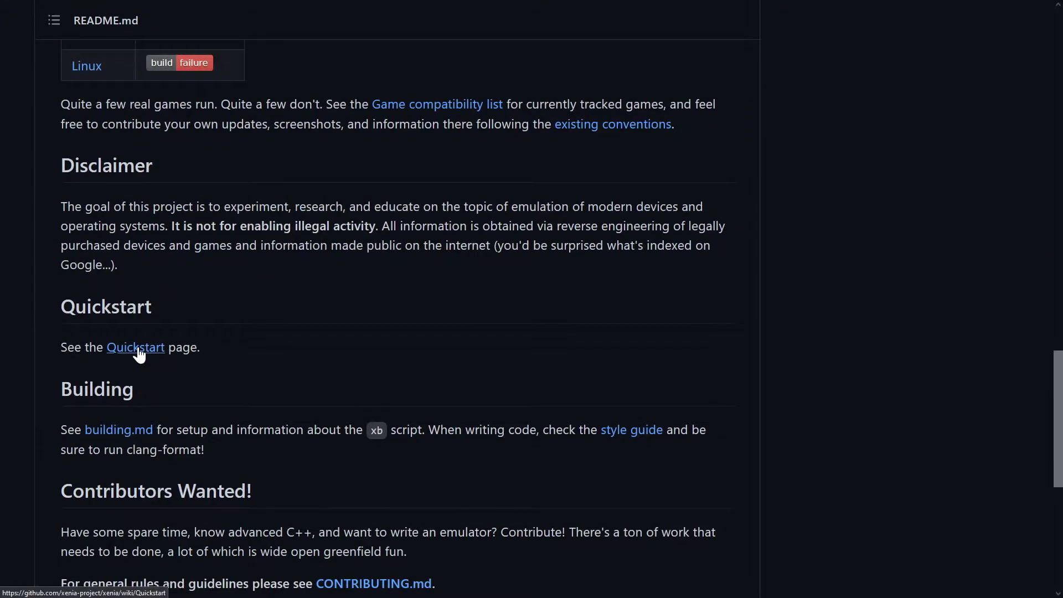
scroll(140, 355, up, 15)
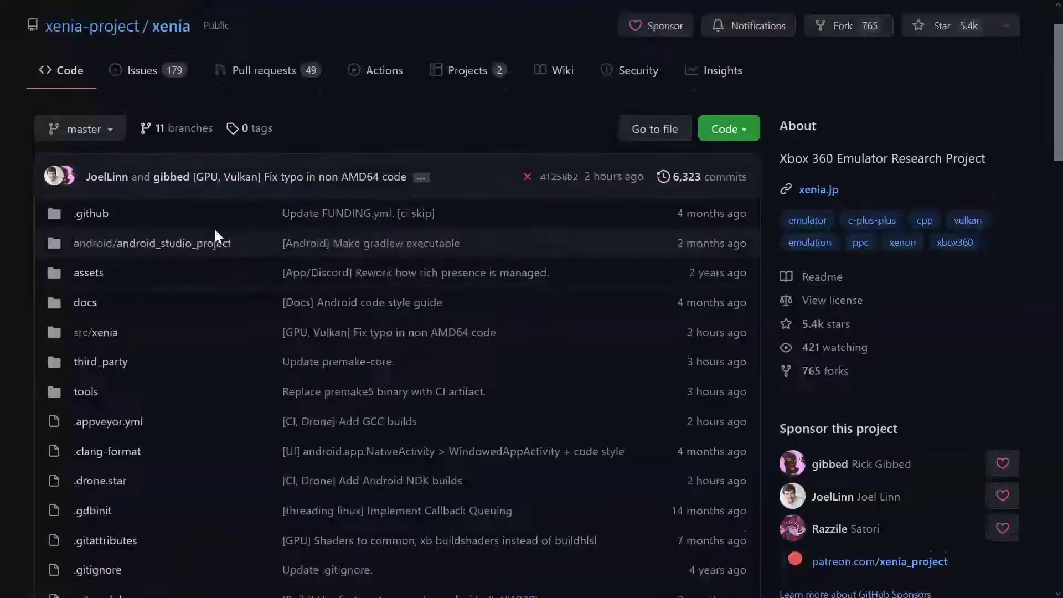
scroll(214, 235, up, 1)
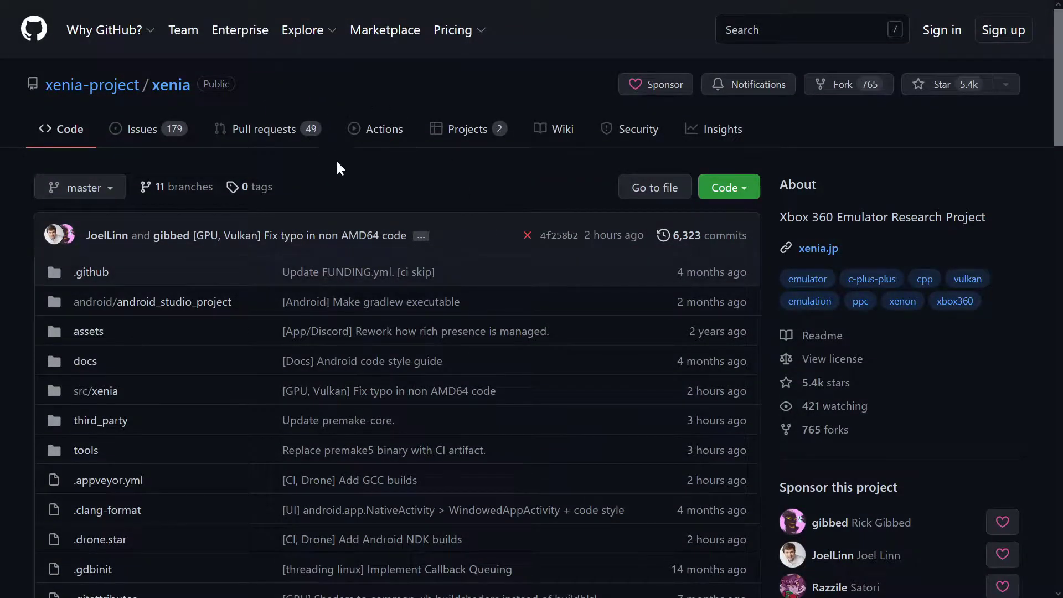
scroll(346, 310, down, 10)
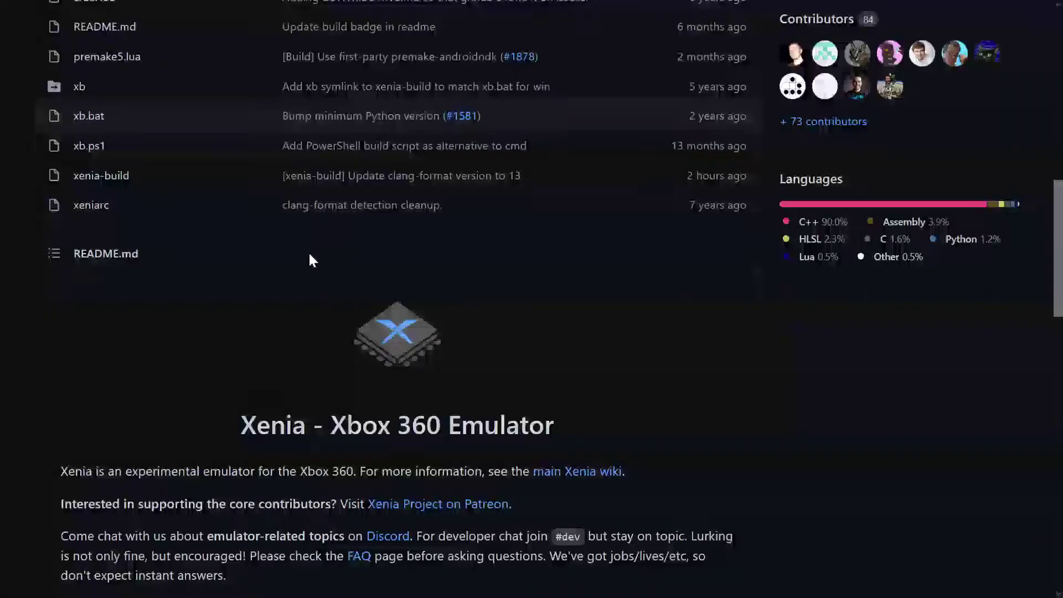
scroll(254, 188, up, 5)
scroll(254, 190, down, 11)
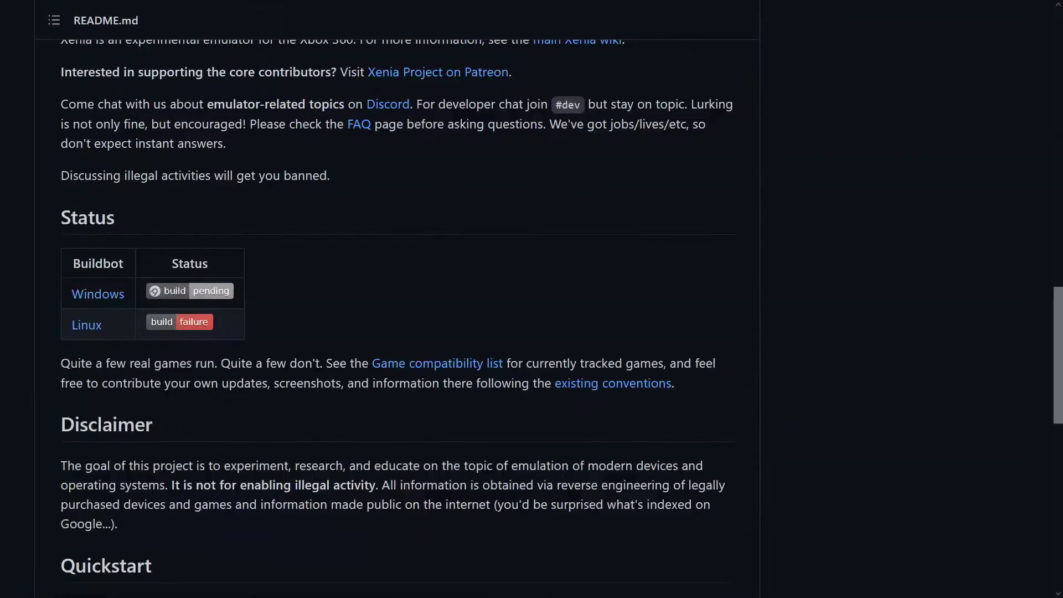
scroll(195, 354, down, 3)
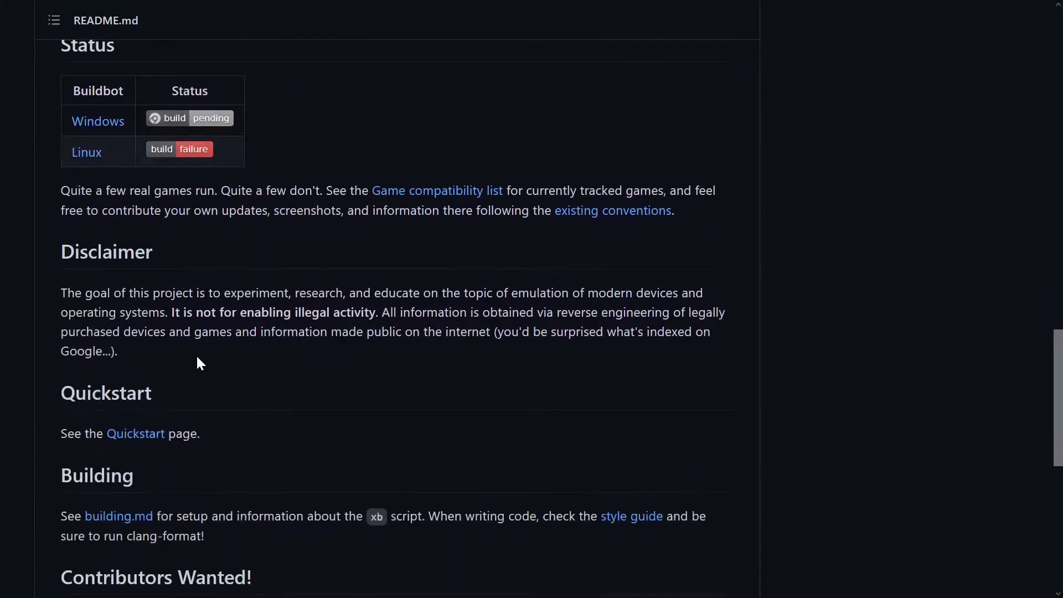
click(136, 438)
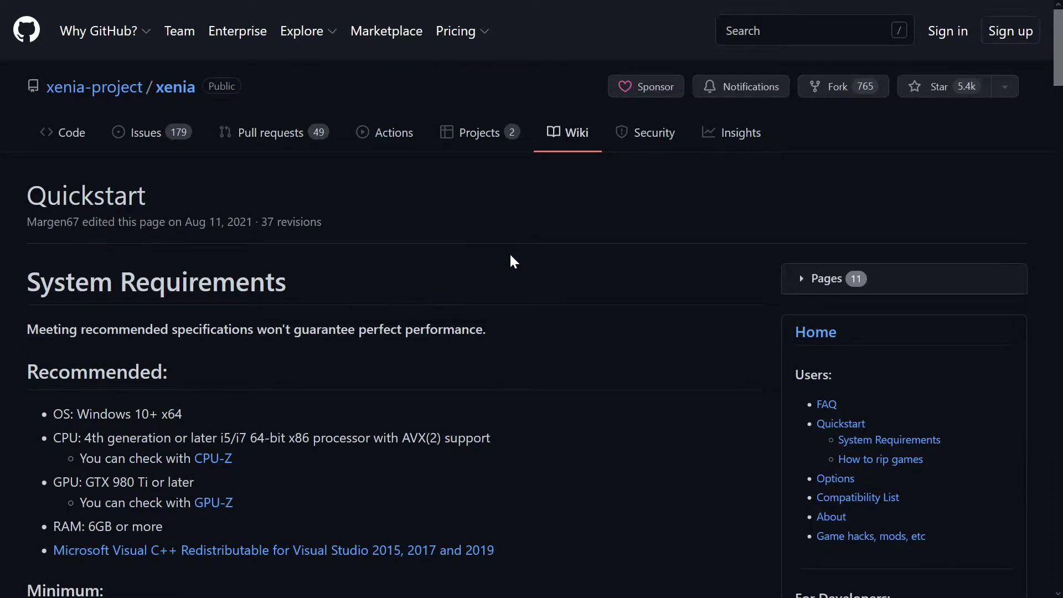
Read the Quickstart page's system requirements, Xenia download links and game ripping requirements
scroll(520, 260, down, 2)
scroll(528, 267, down, 2)
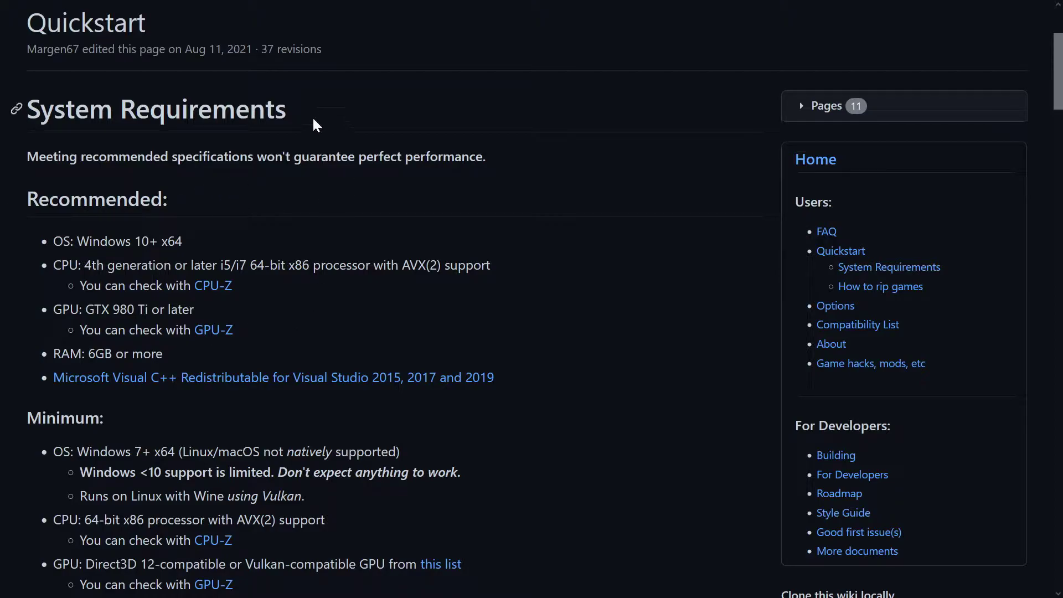
scroll(567, 337, down, 8)
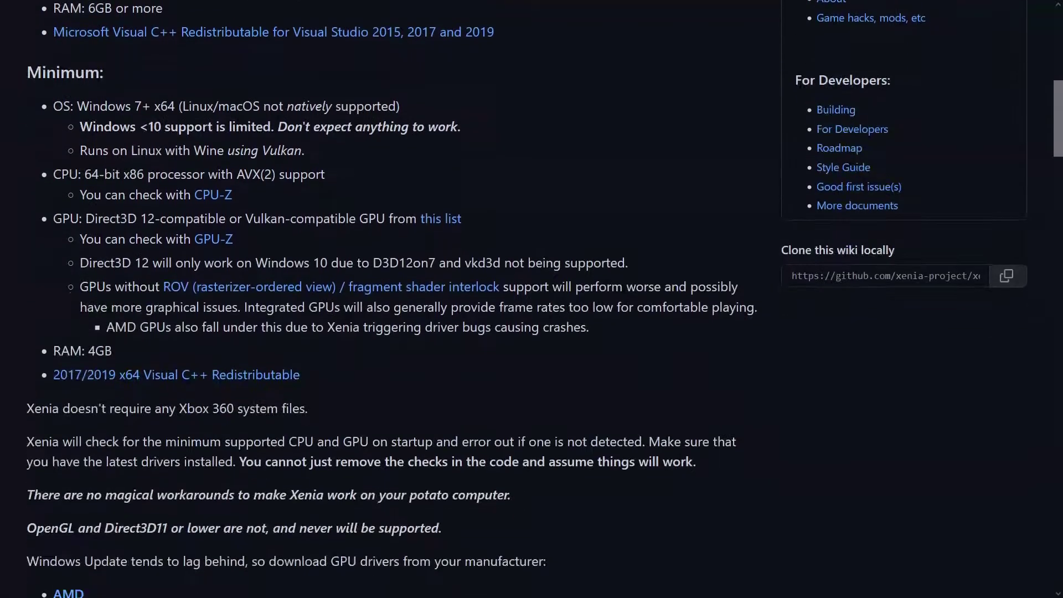
scroll(577, 320, down, 8)
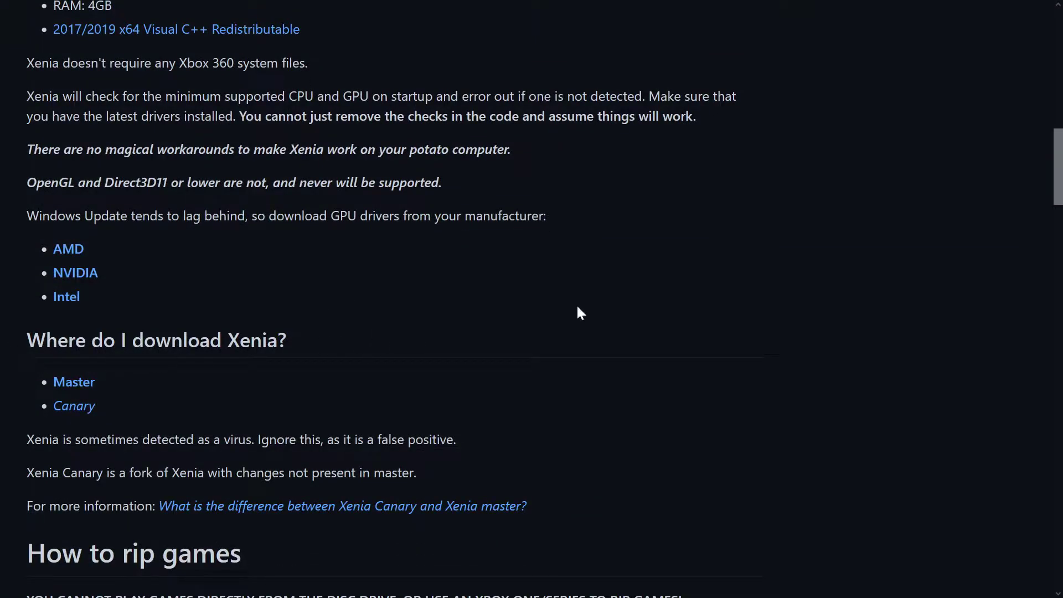
scroll(680, 313, down, 2)
scroll(680, 313, down, 4)
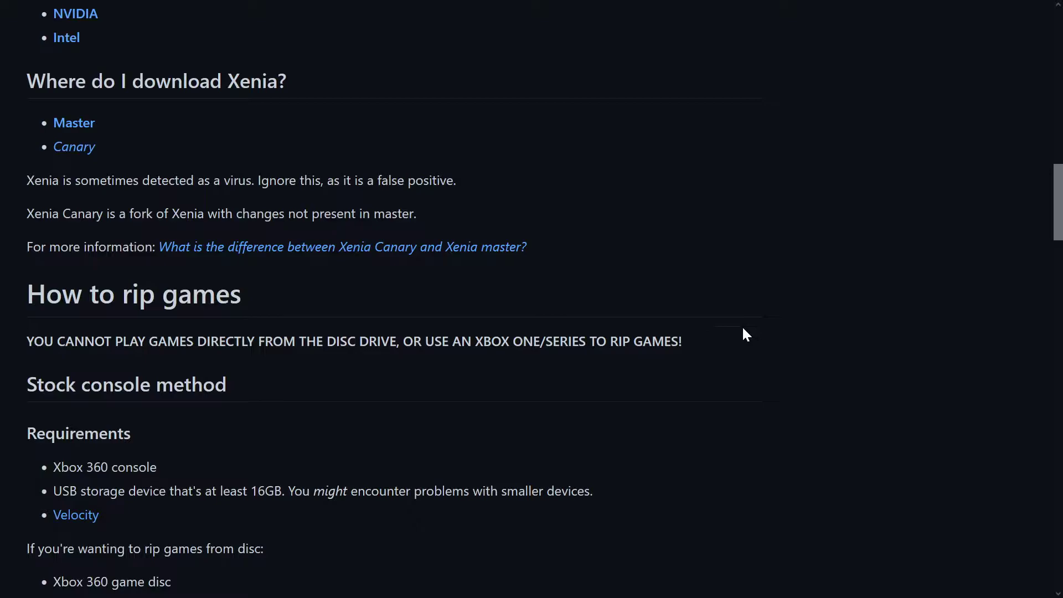
scroll(203, 415, down, 2)
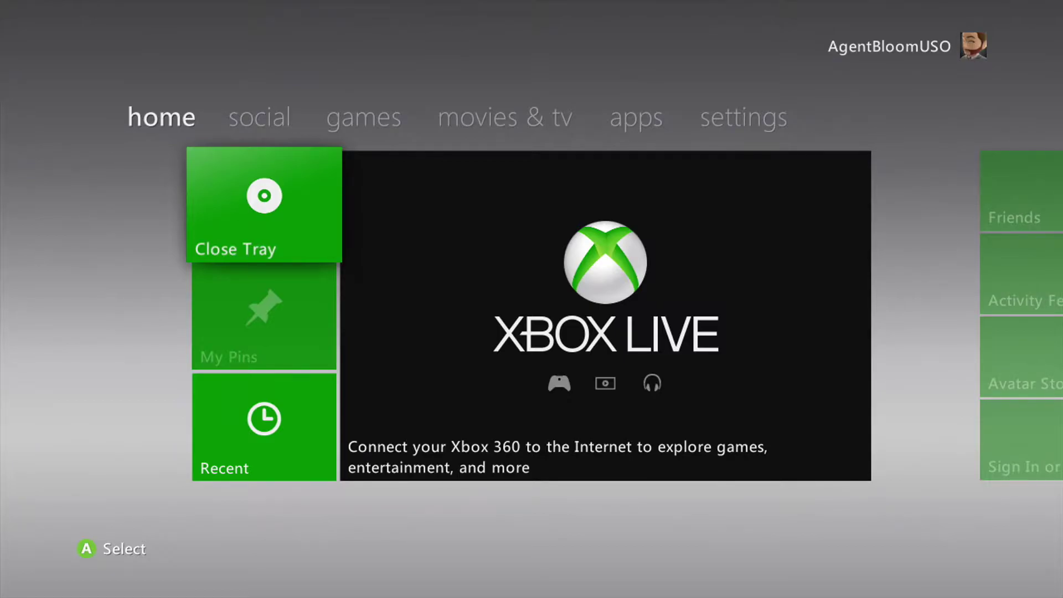
Open the storage devices list in the Xbox 360 system settings and check the USB Storage Device
key(Right)
key(Right)
key(Right)
key(Right)
key(Right)
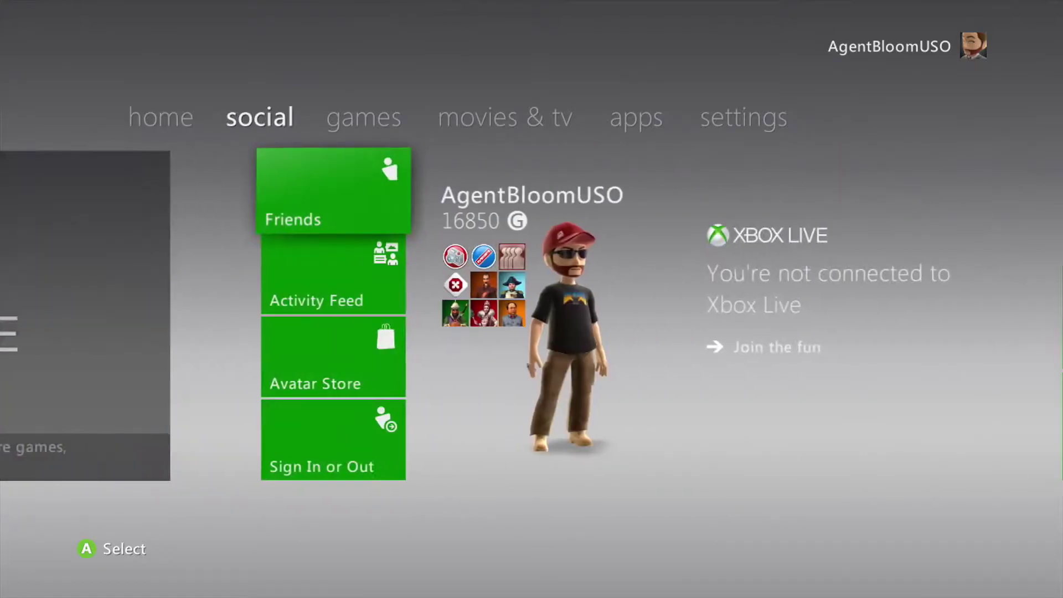
key(Return)
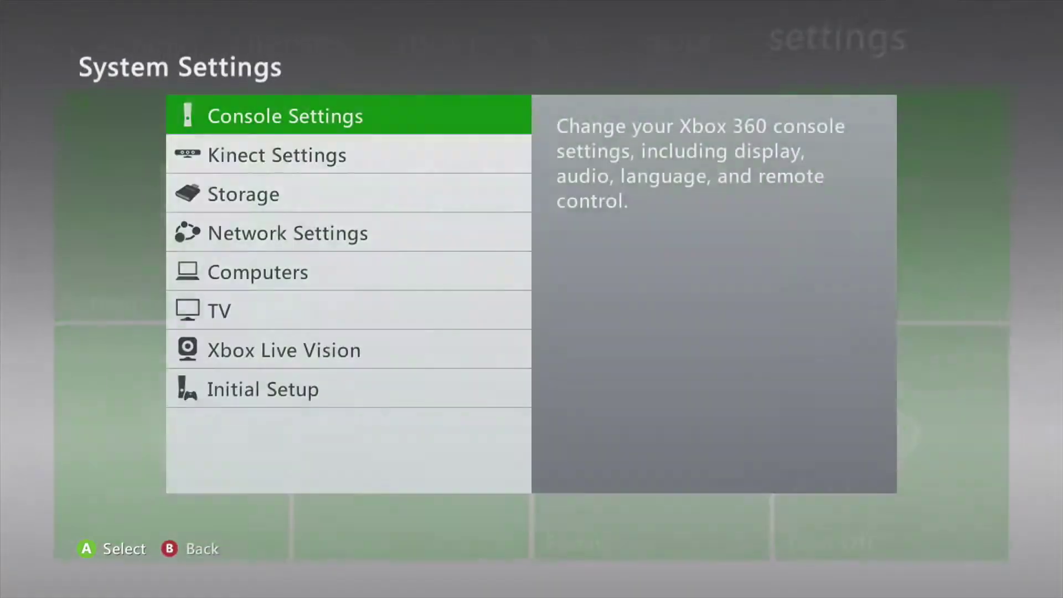
key(Down)
key(Down)
key(Return)
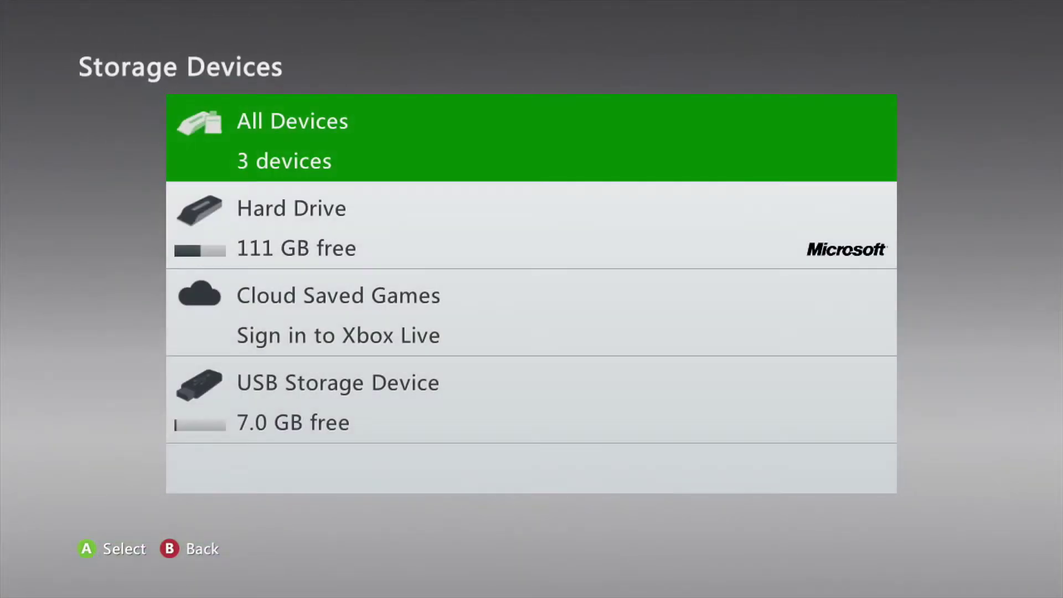
key(Down)
key(Down)
key(Down)
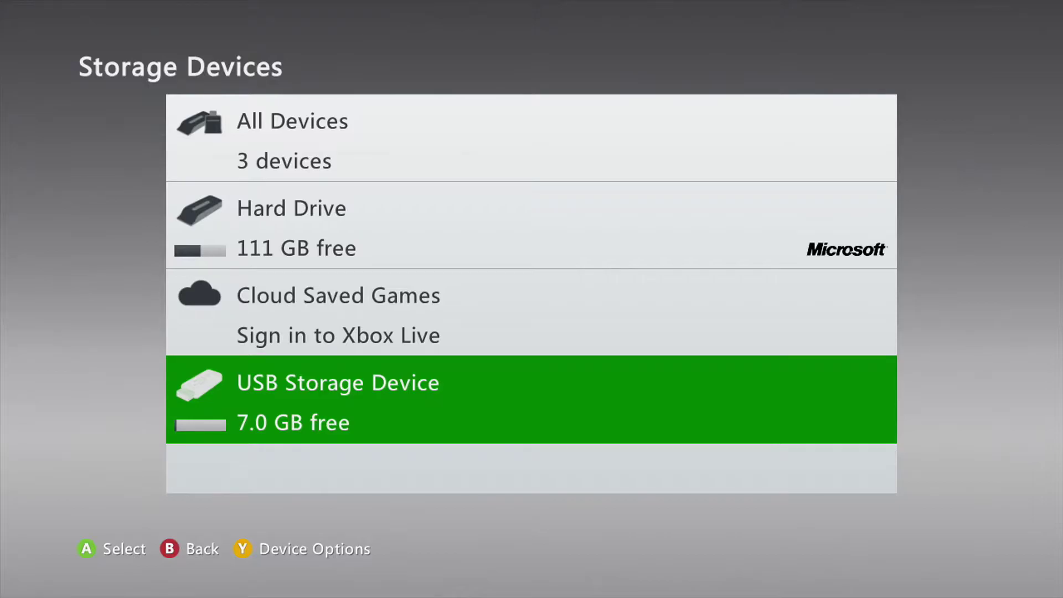
Return to the Xbox 360 dashboard's home page and close the disc tray to load the game disc
key(Escape)
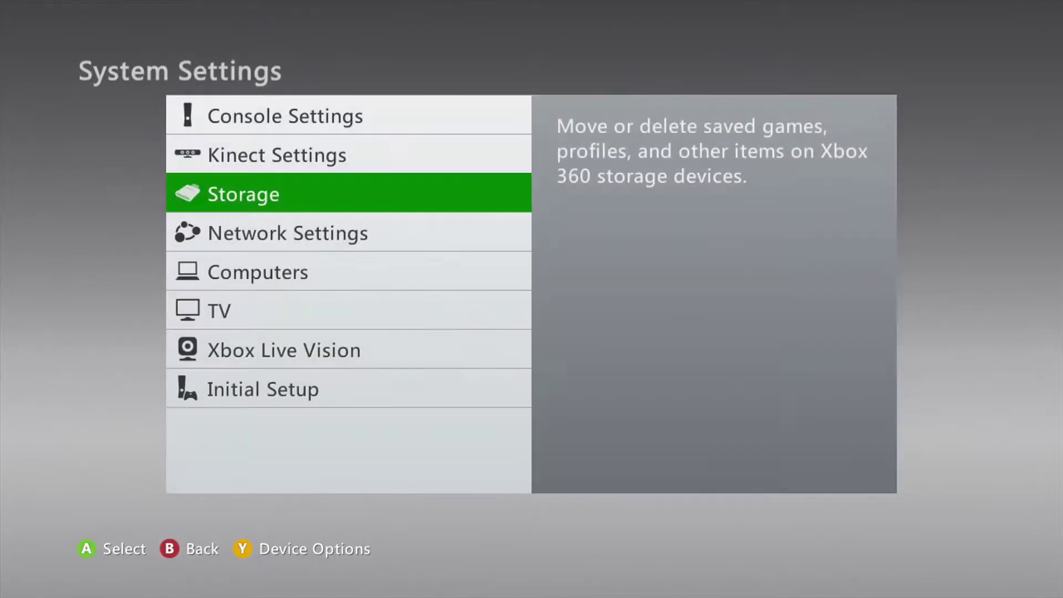
key(Escape)
key(Left)
key(Left)
key(Left)
key(Left)
key(Left)
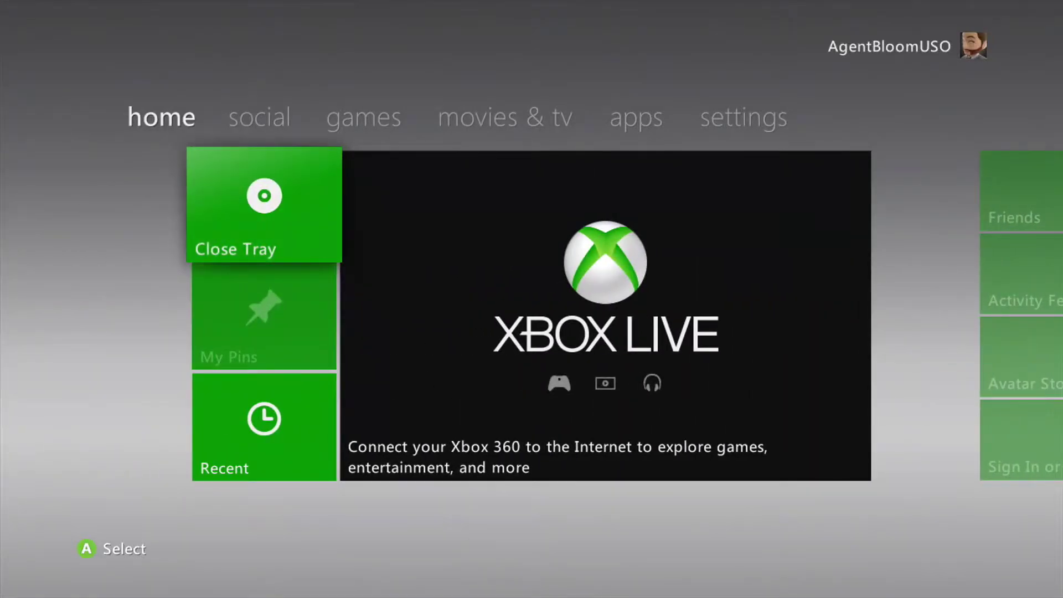
key(Return)
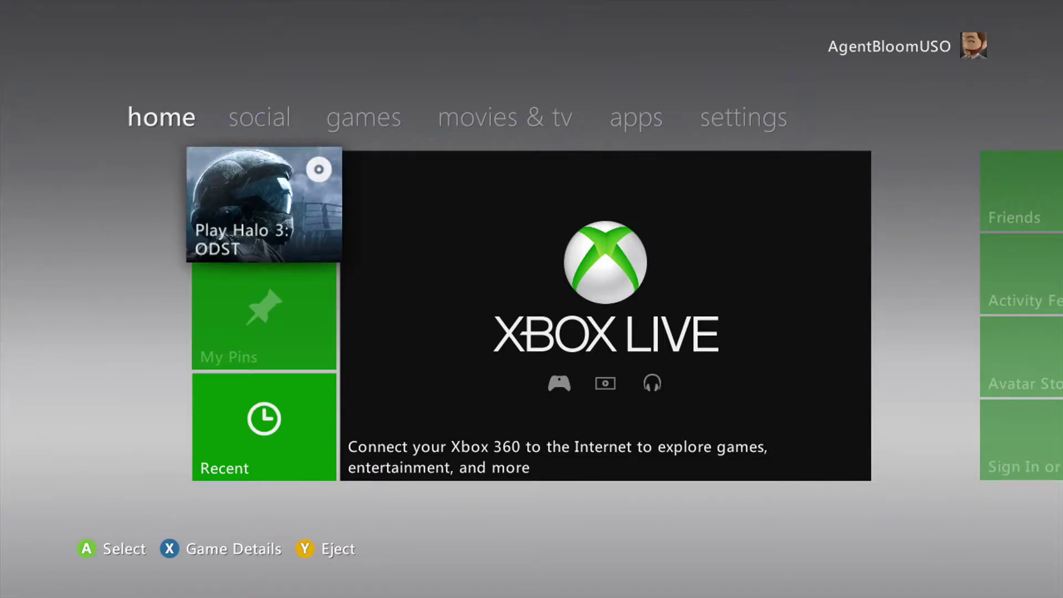
Install Halo 3: ODST from its game details onto the USB Storage Device and return to the home page
key(x)
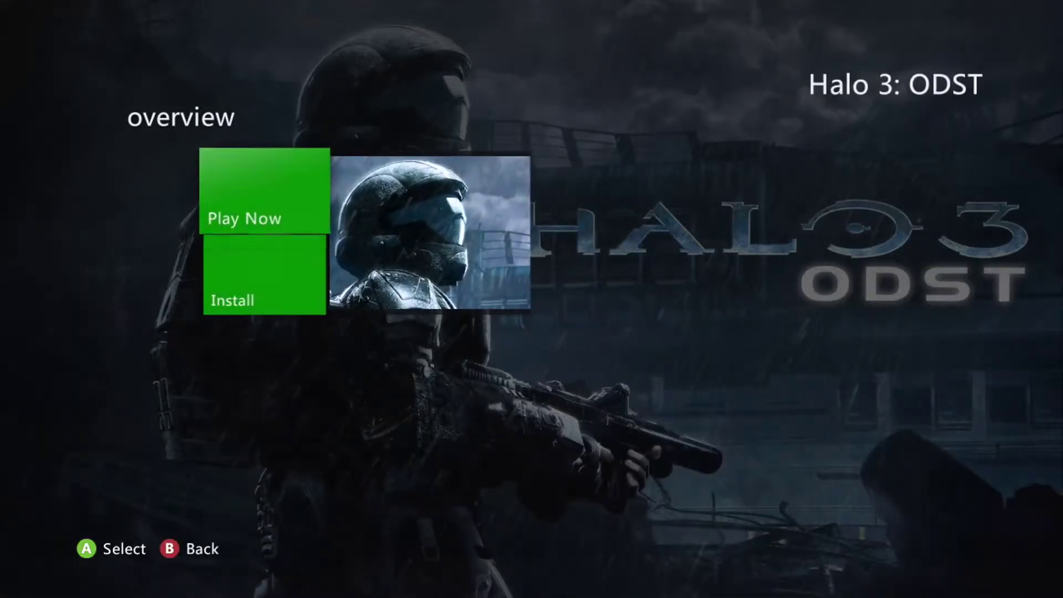
key(Return)
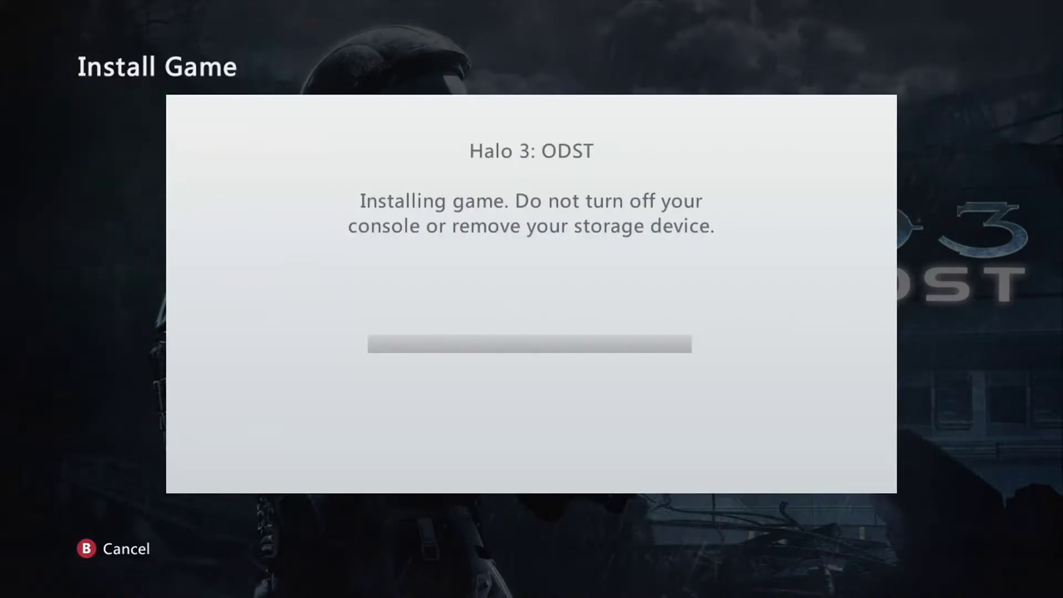
key(Down)
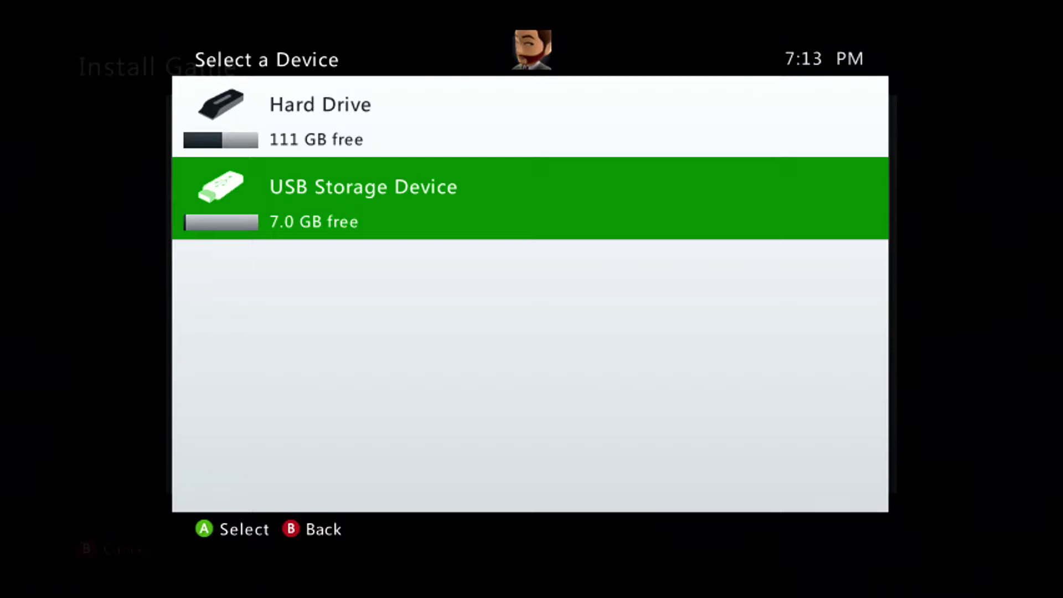
key(Return)
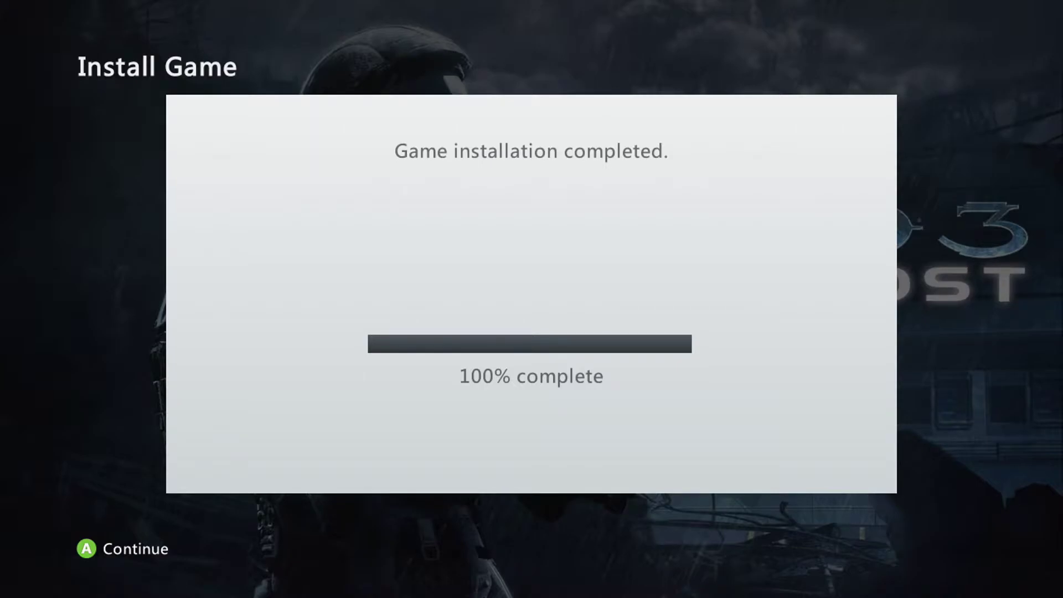
key(Return)
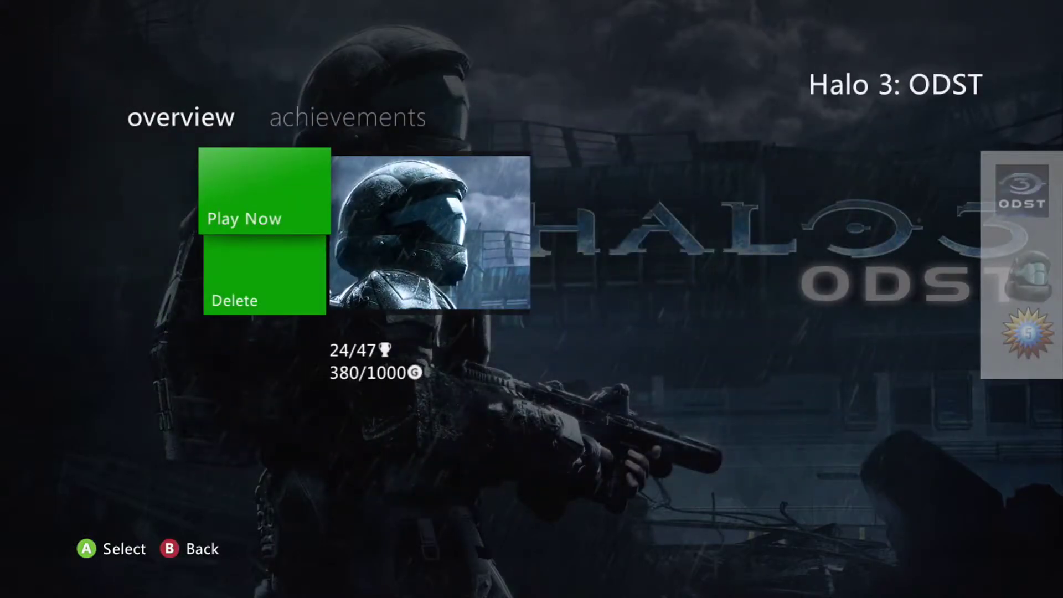
key(Escape)
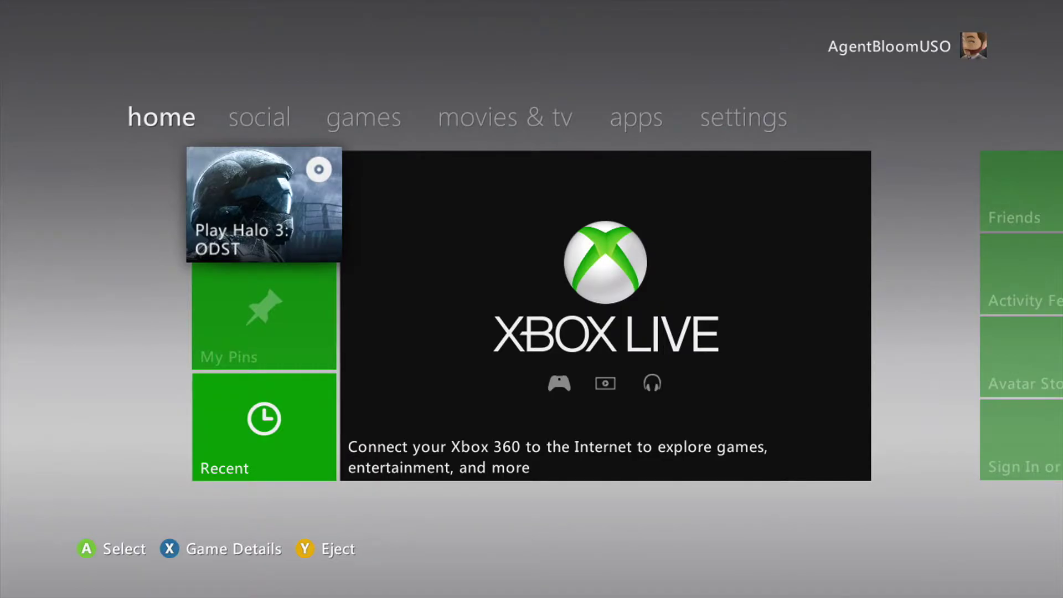
key(super)
key(Up)
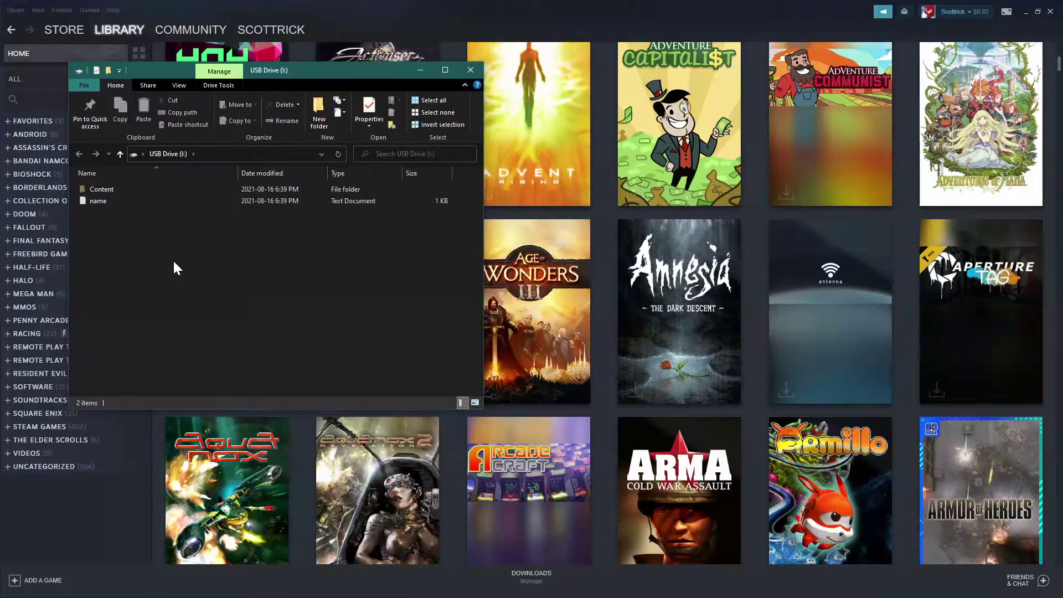
key(Down)
key(Up)
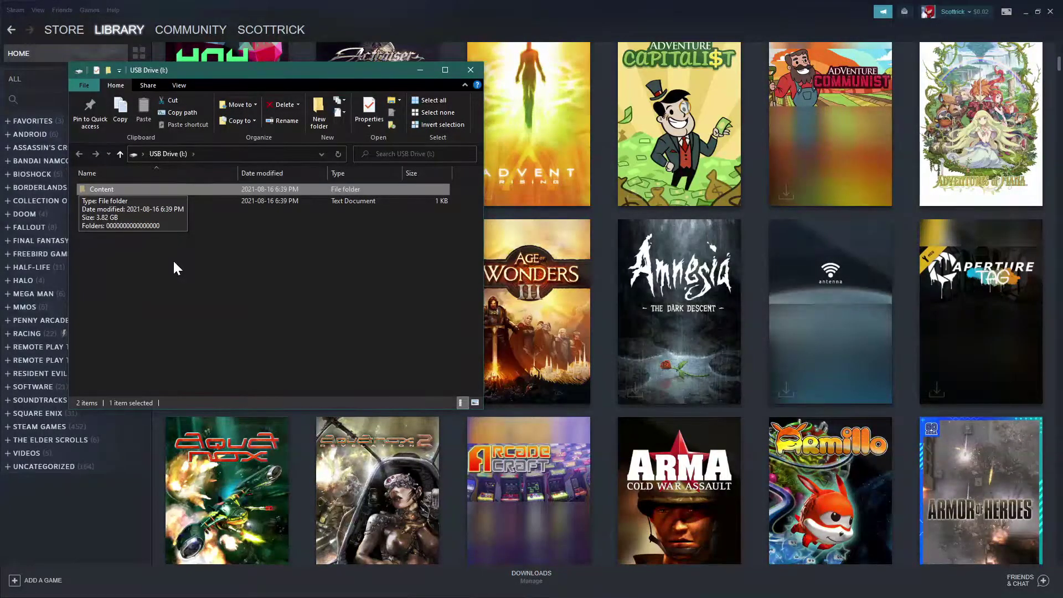
key(Return)
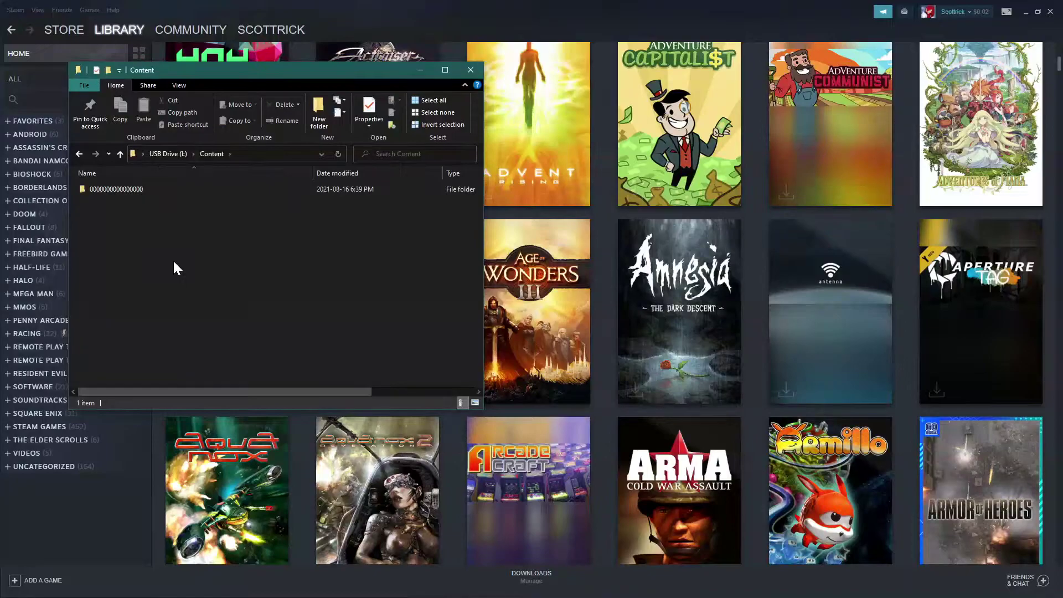
key(Down)
key(Return)
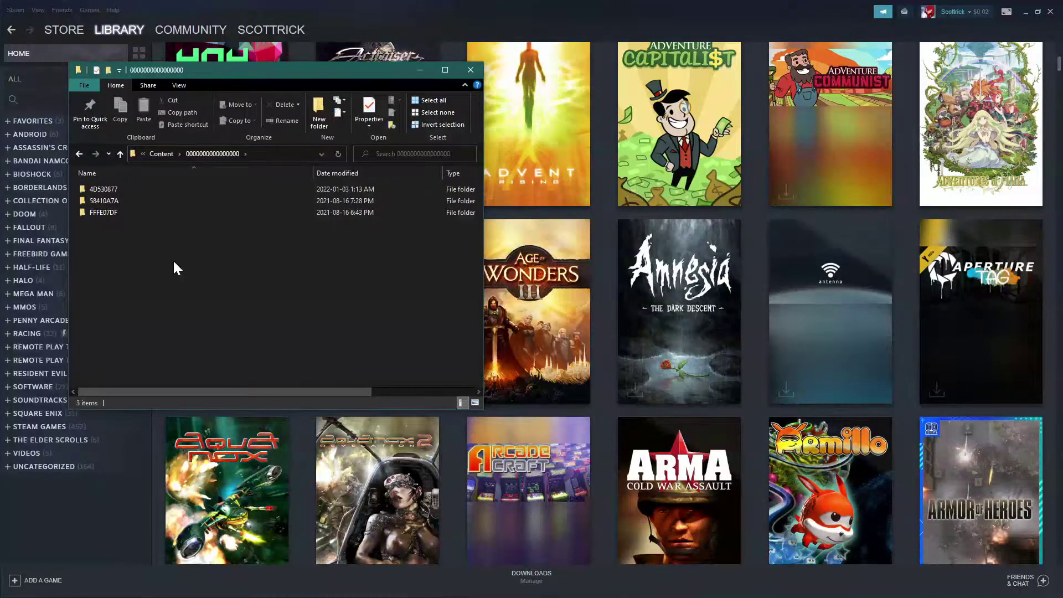
Open the 4D530877 folder and its 00004000 subfolder, and check the game's data folder and file
key(End)
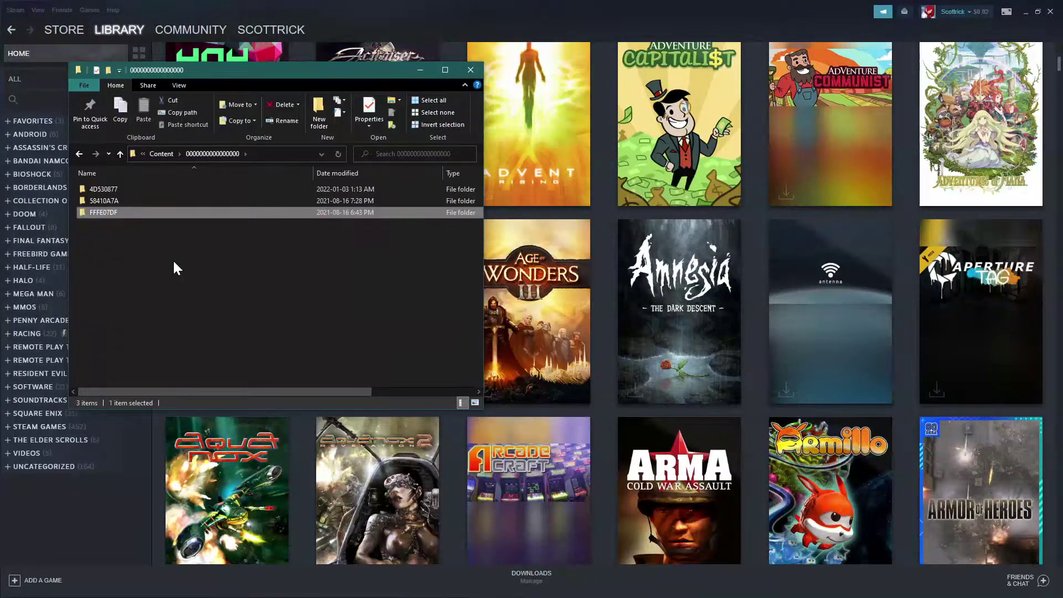
key(Up)
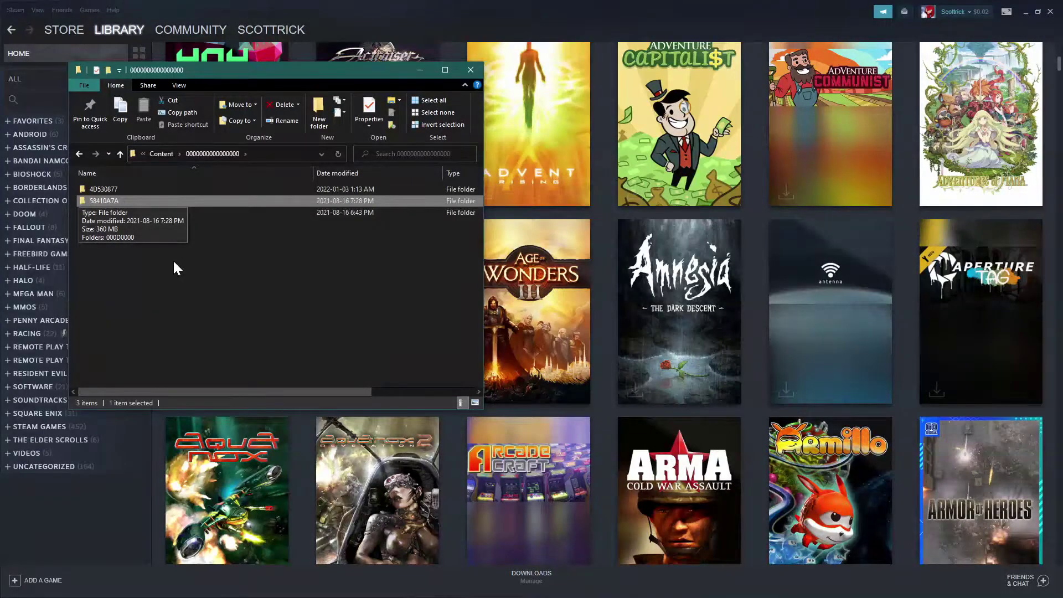
key(Up)
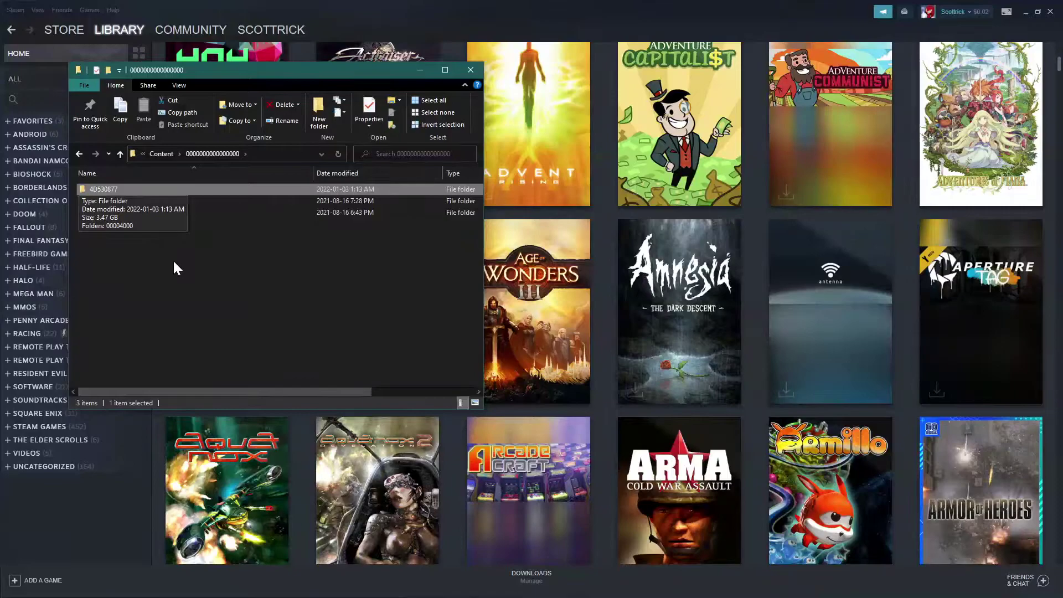
key(Return)
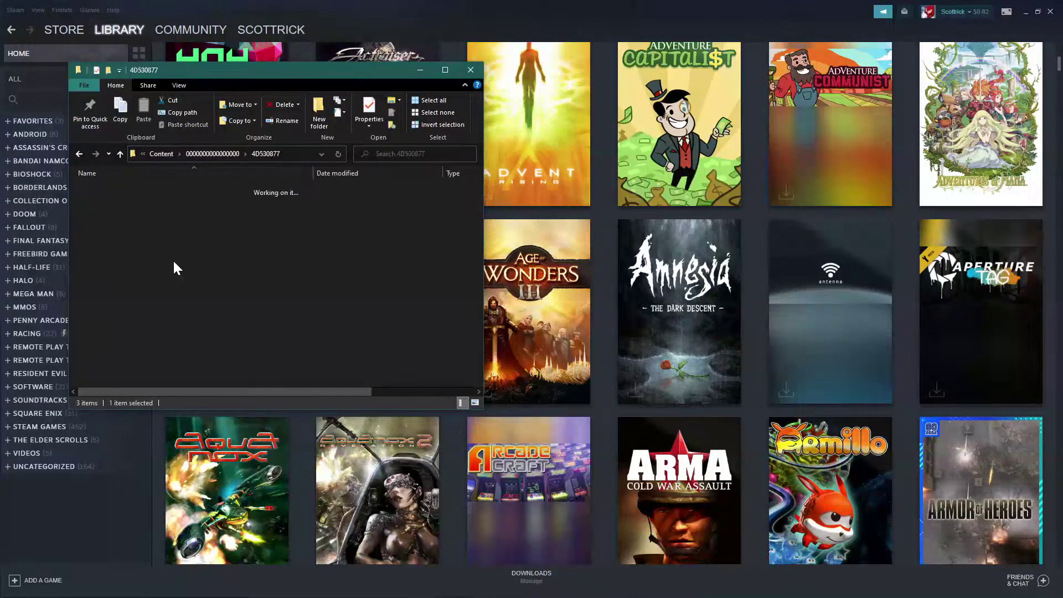
key(Return)
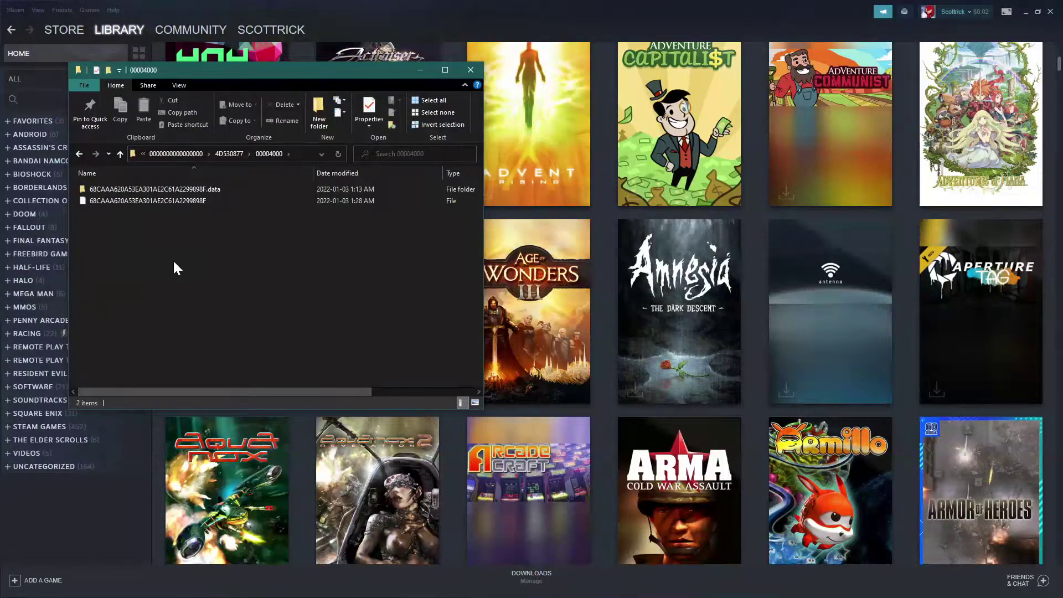
key(Down)
key(Up)
key(Down)
key(Up)
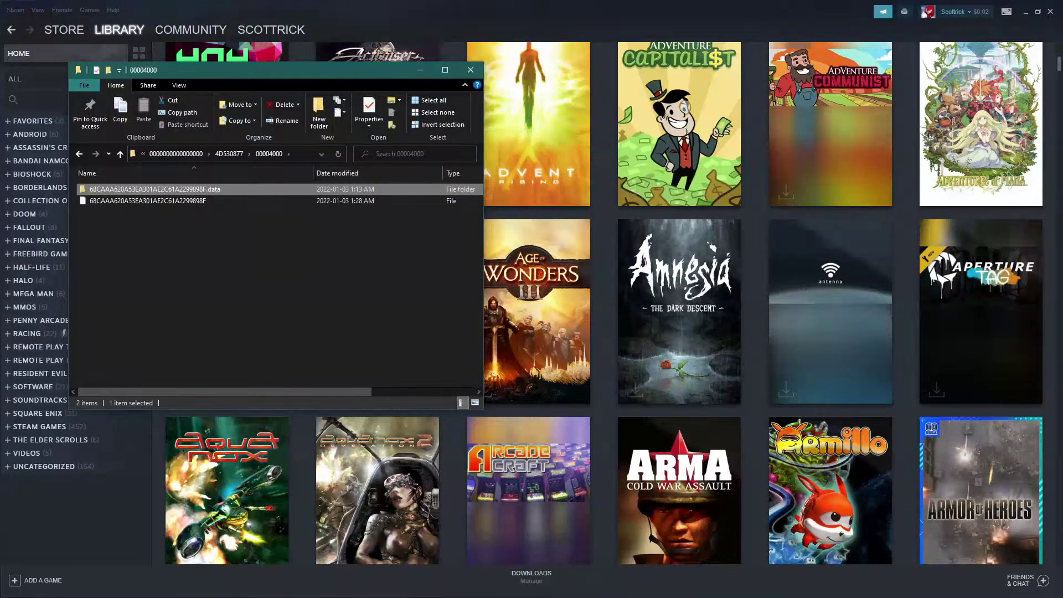
Switch to the Xenia folder window, place it beside the USB drive window, and open its ISO folder
key(alt+Tab)
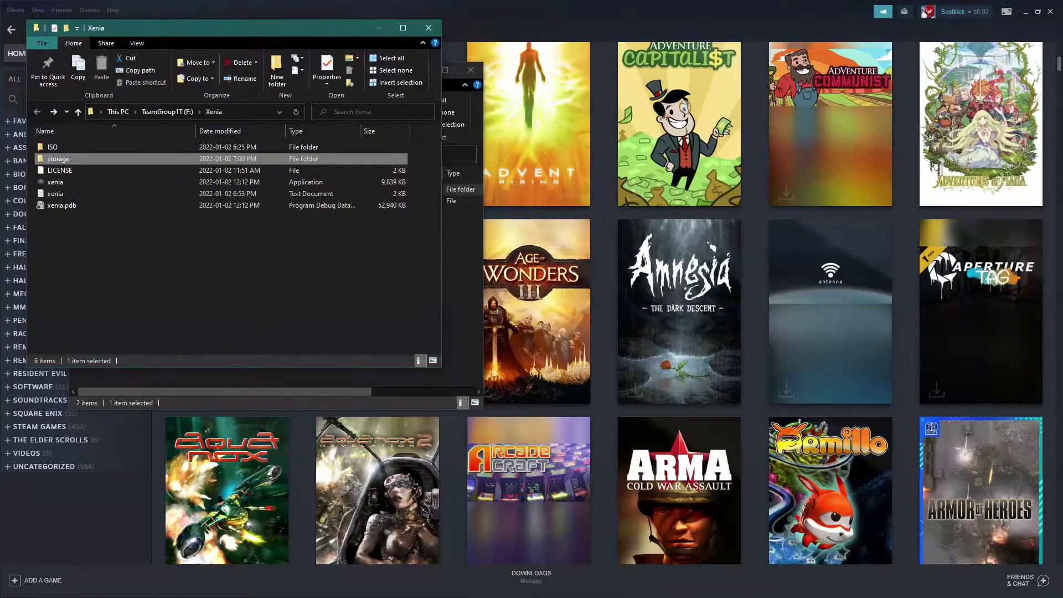
drag(265, 27, 802, 99)
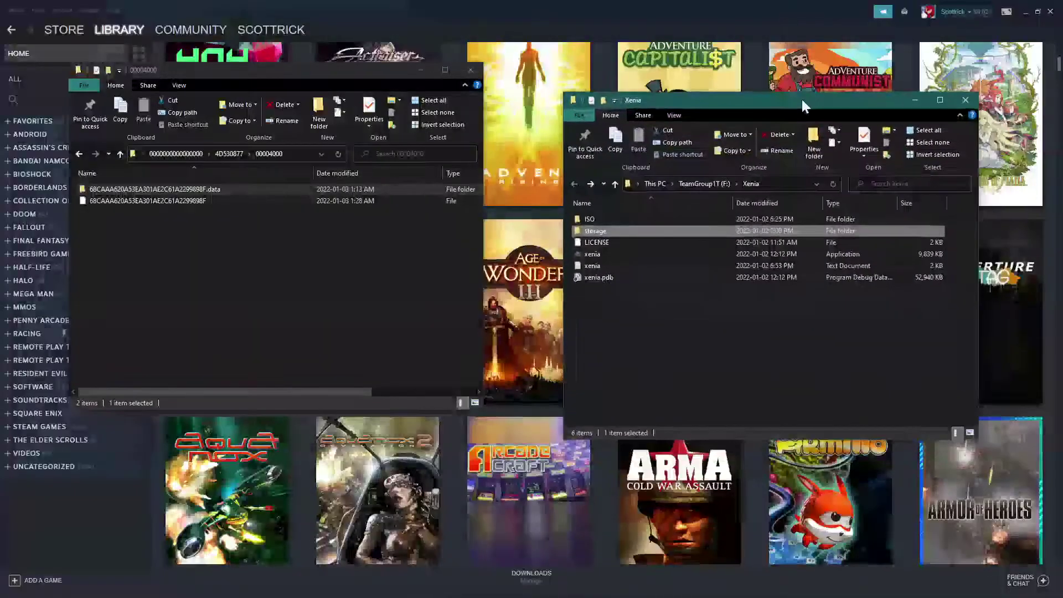
click(692, 360)
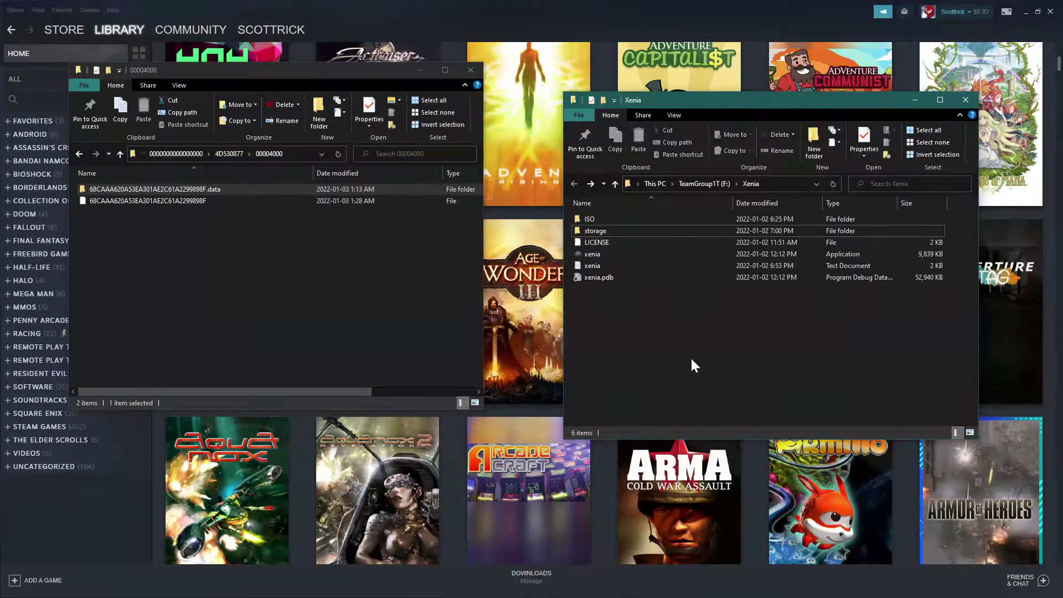
key(Up)
key(Return)
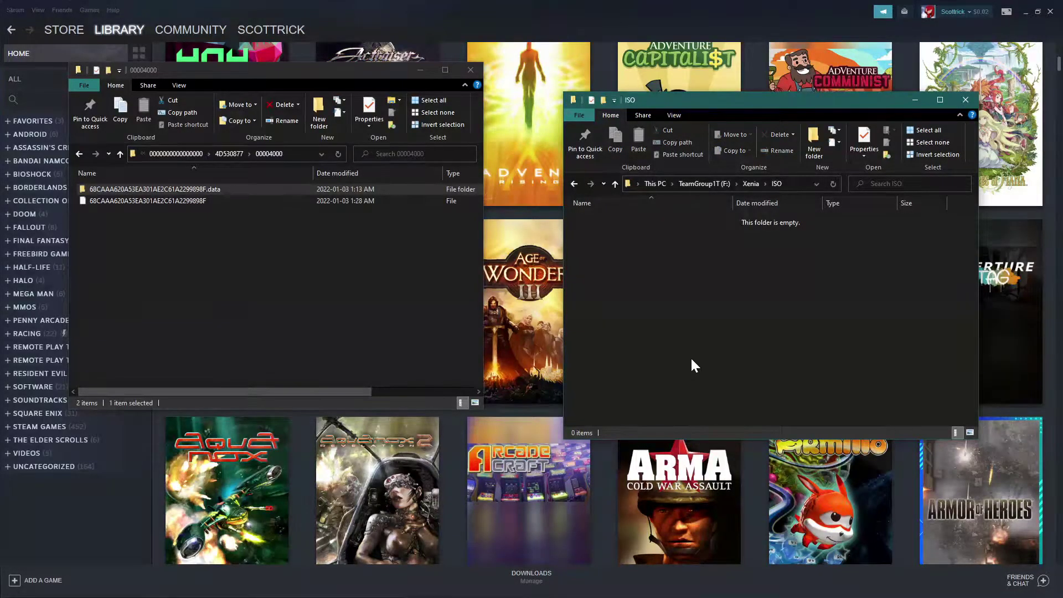
Create a folder named h3odst inside the ISO folder and open it
key(ctrl+shift+n)
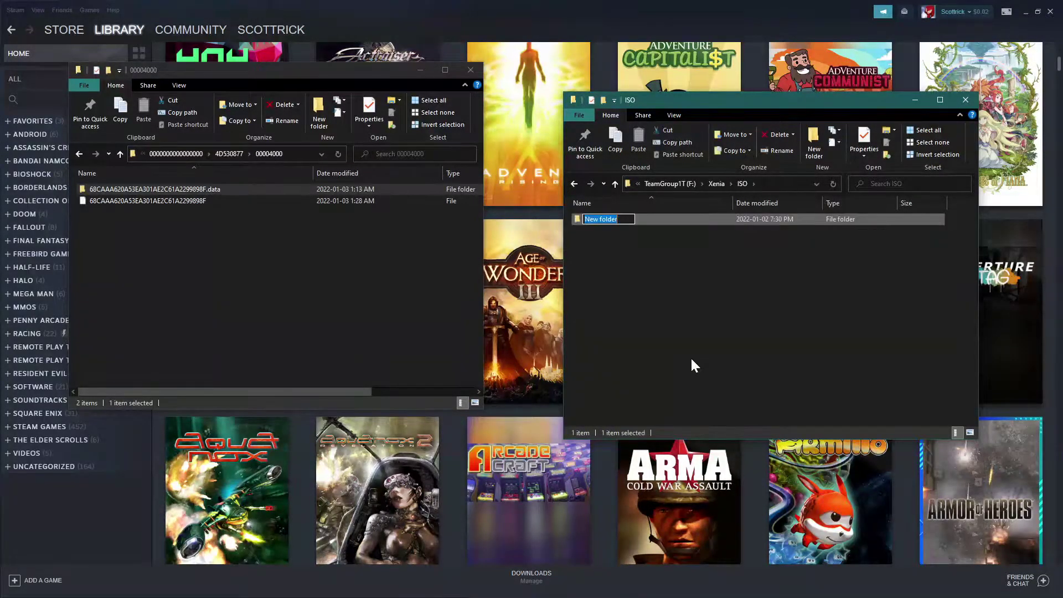
text(Halo 3 ODST)
key(ctrl+a)
text(h3odst)
key(Return)
key(Return)
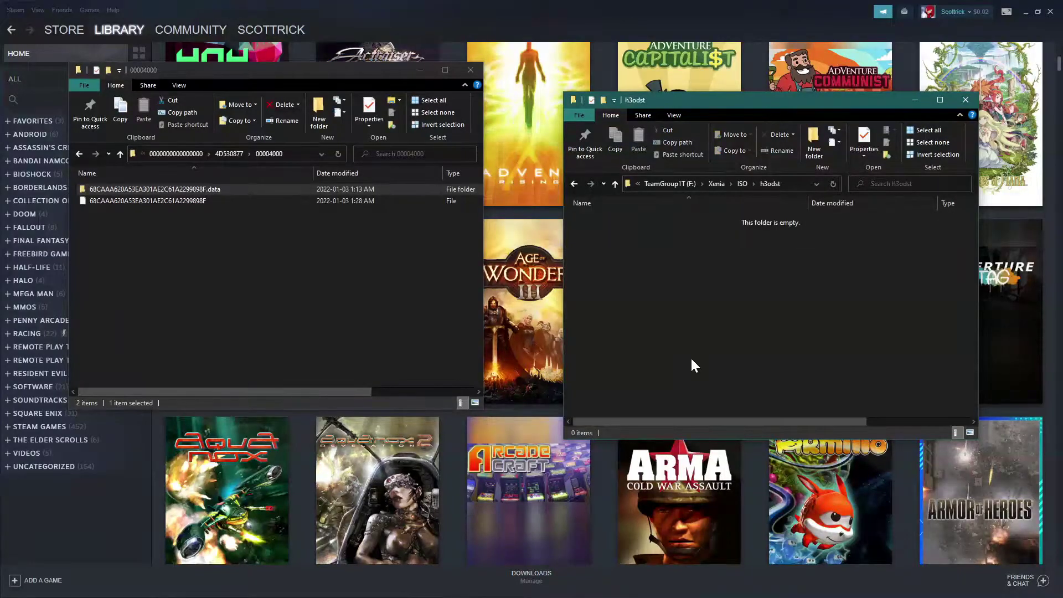
Move both the .data folder and the matching file from 00004000 on the USB drive into the h3odst folder
key(alt+Tab)
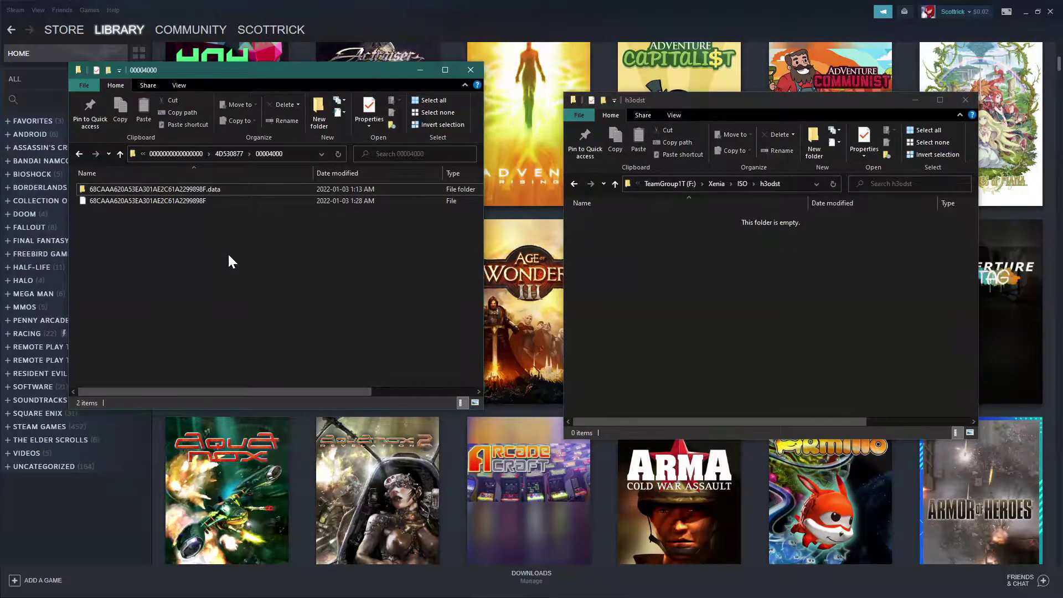
key(ctrl+a)
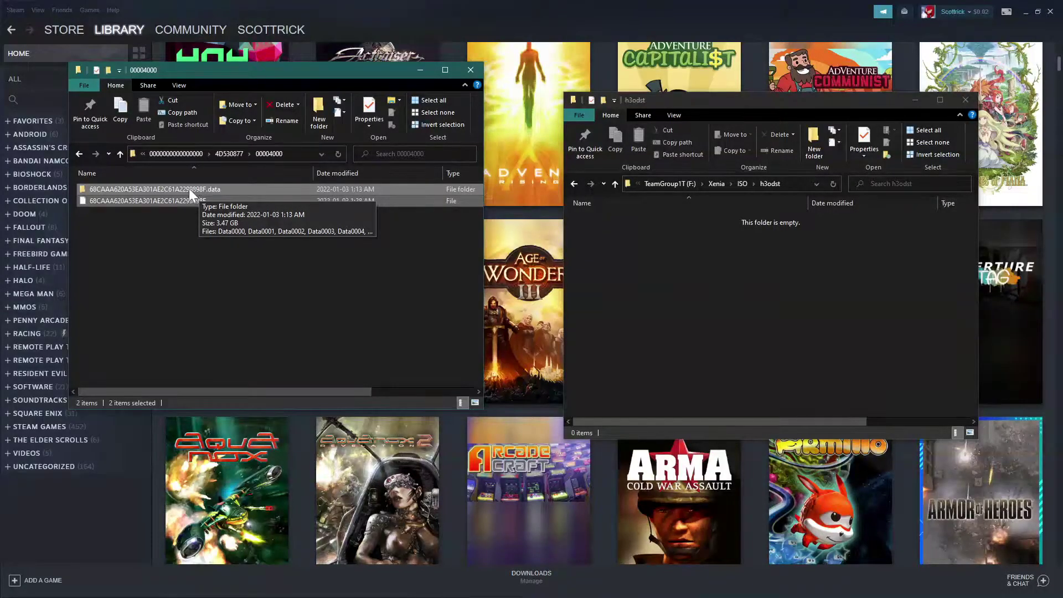
drag(188, 189, 736, 268)
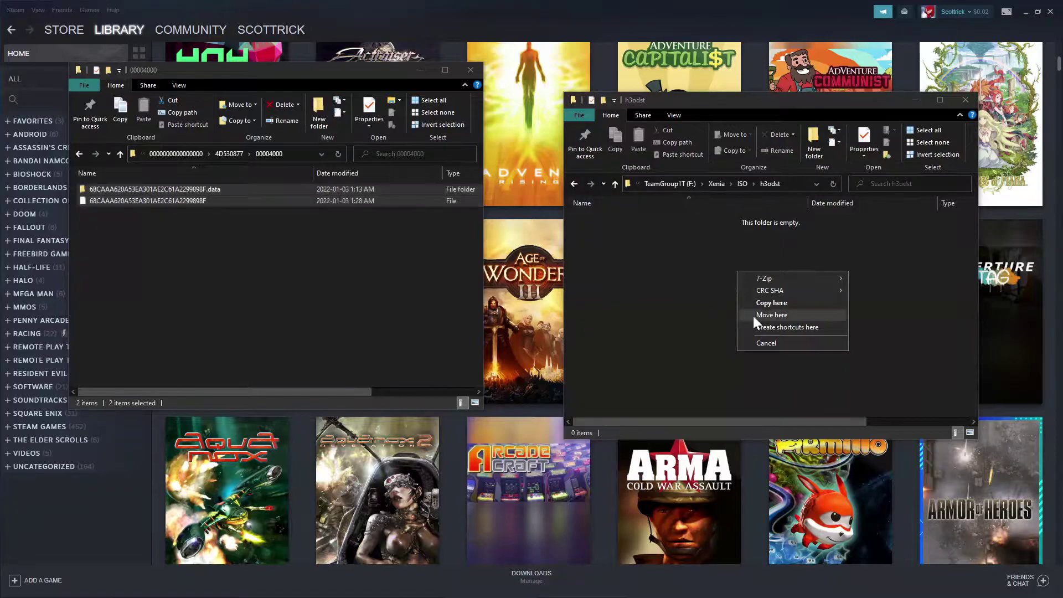
click(771, 314)
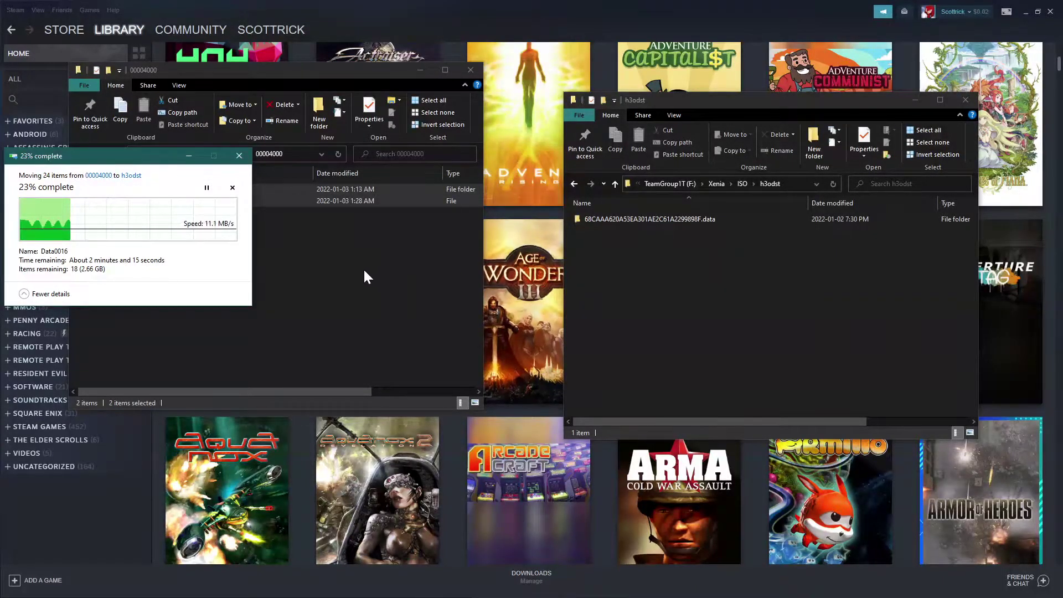
click(284, 264)
click(160, 202)
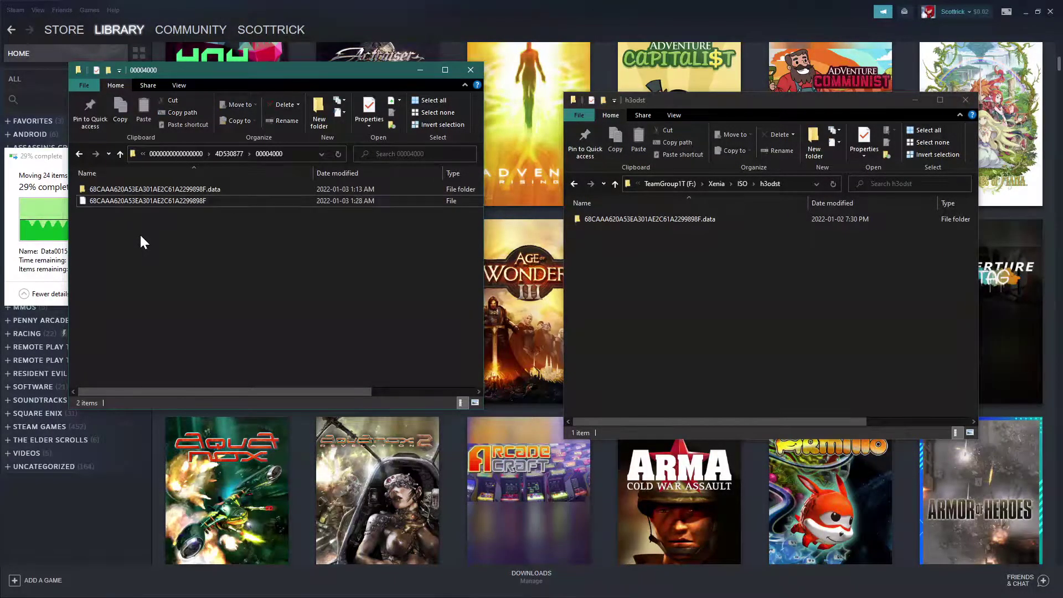
click(61, 219)
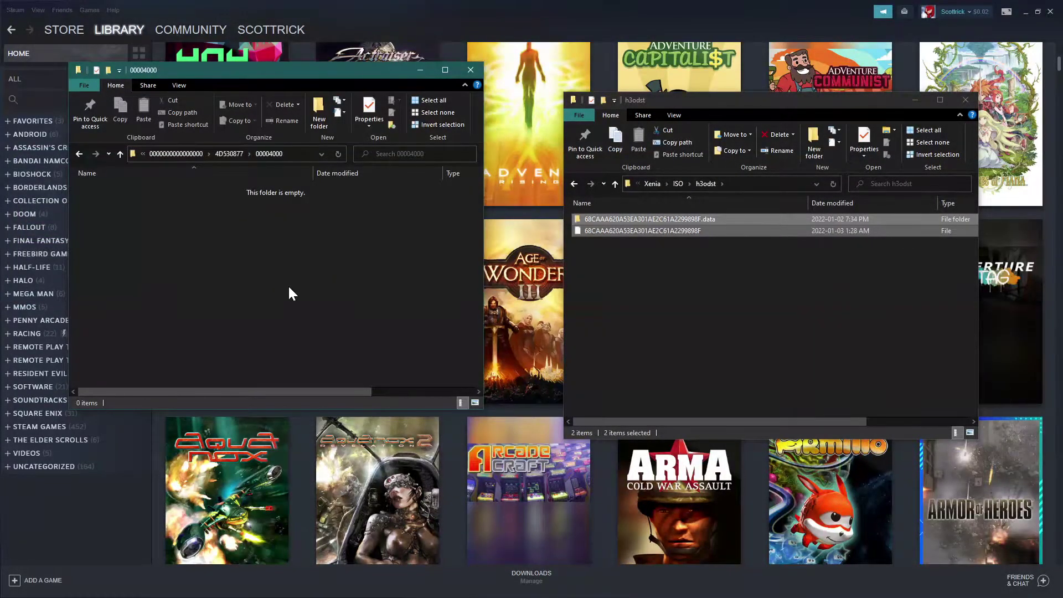
click(78, 152)
click(77, 153)
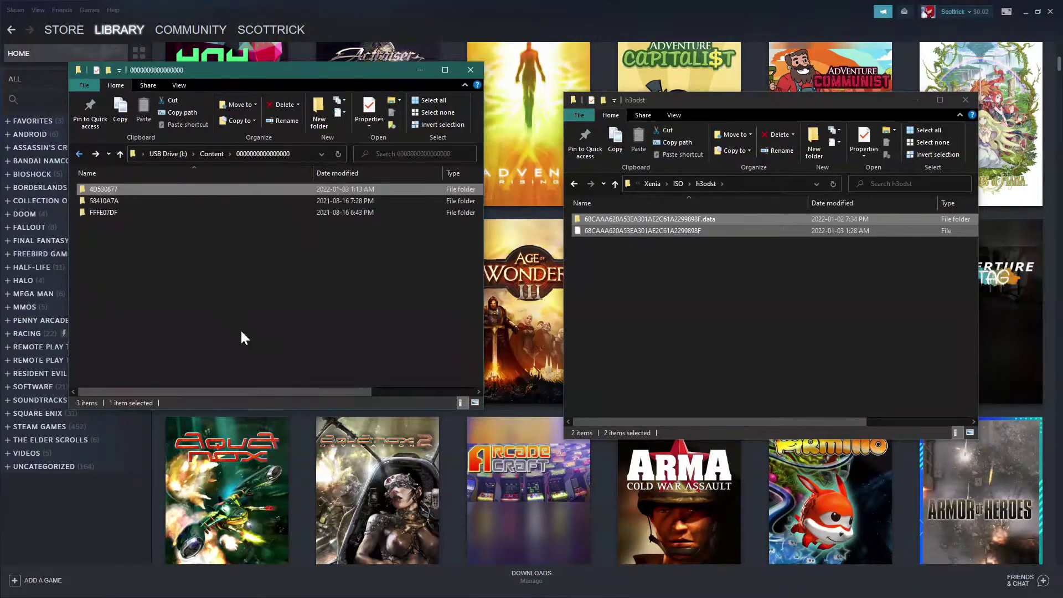
click(79, 154)
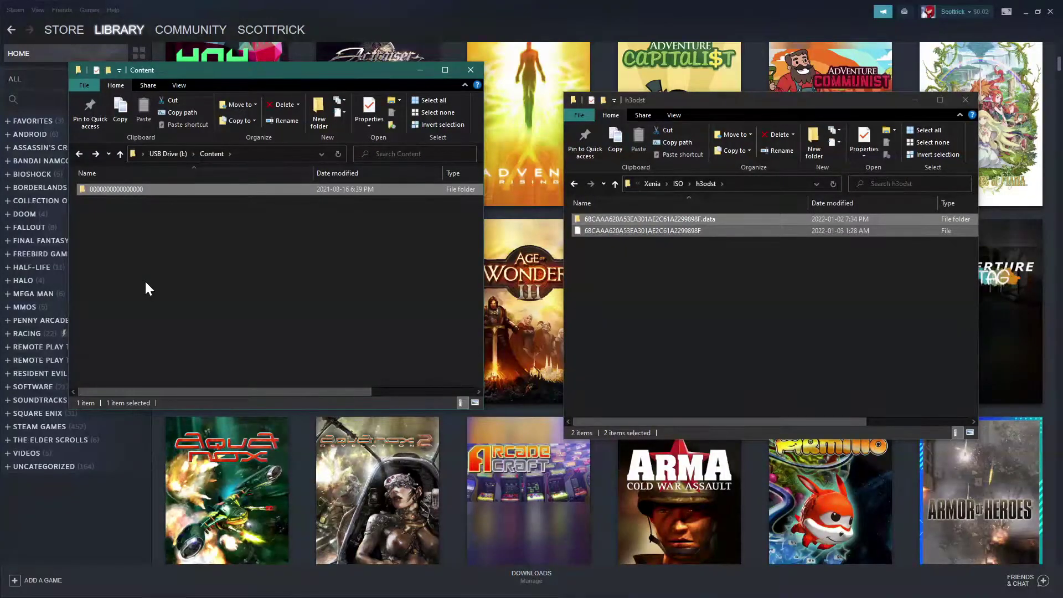
key(Delete)
key(Escape)
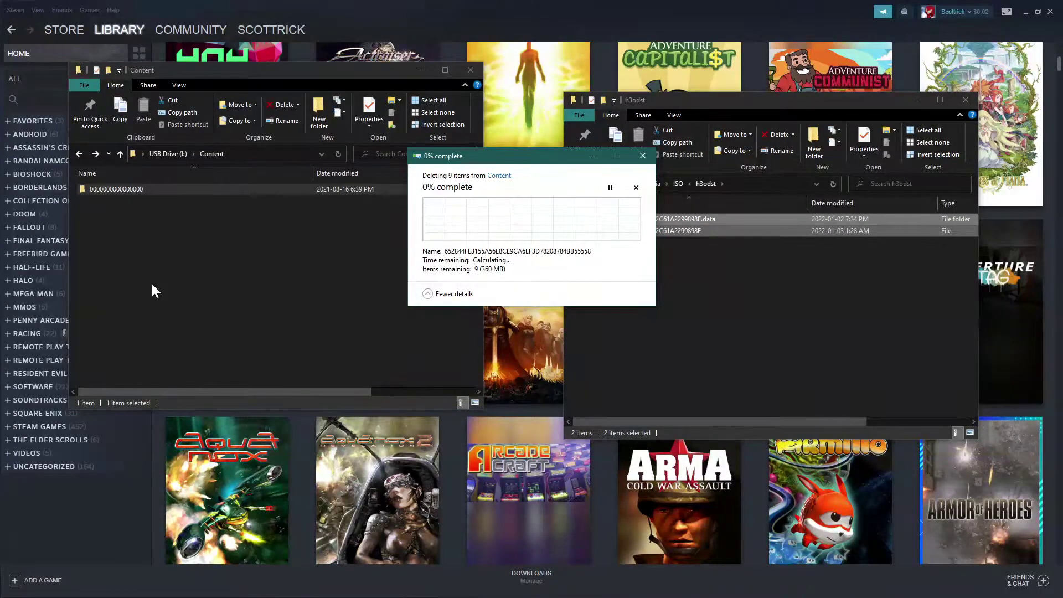
click(724, 310)
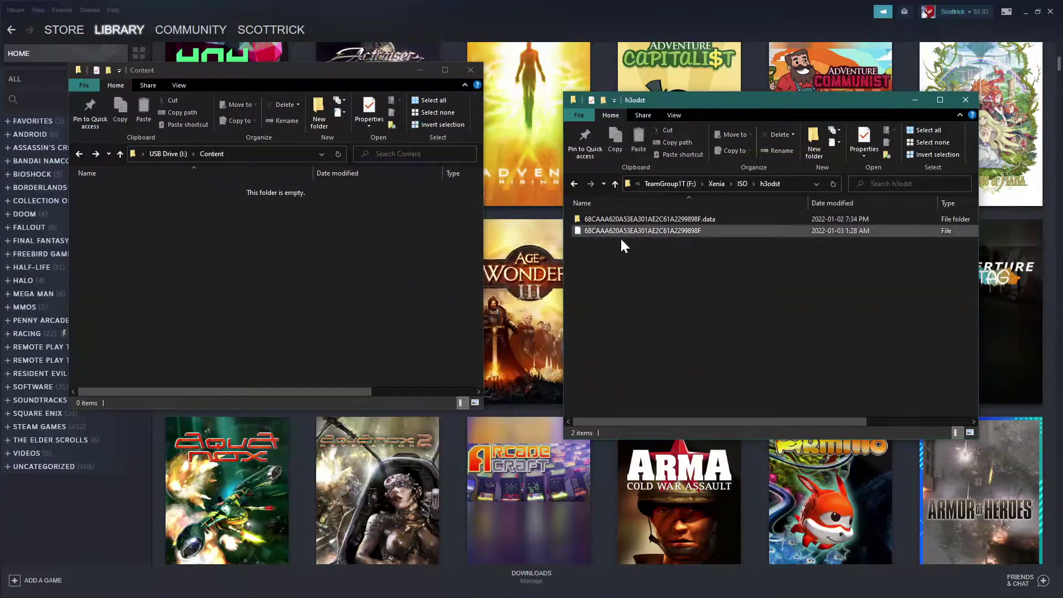
click(470, 71)
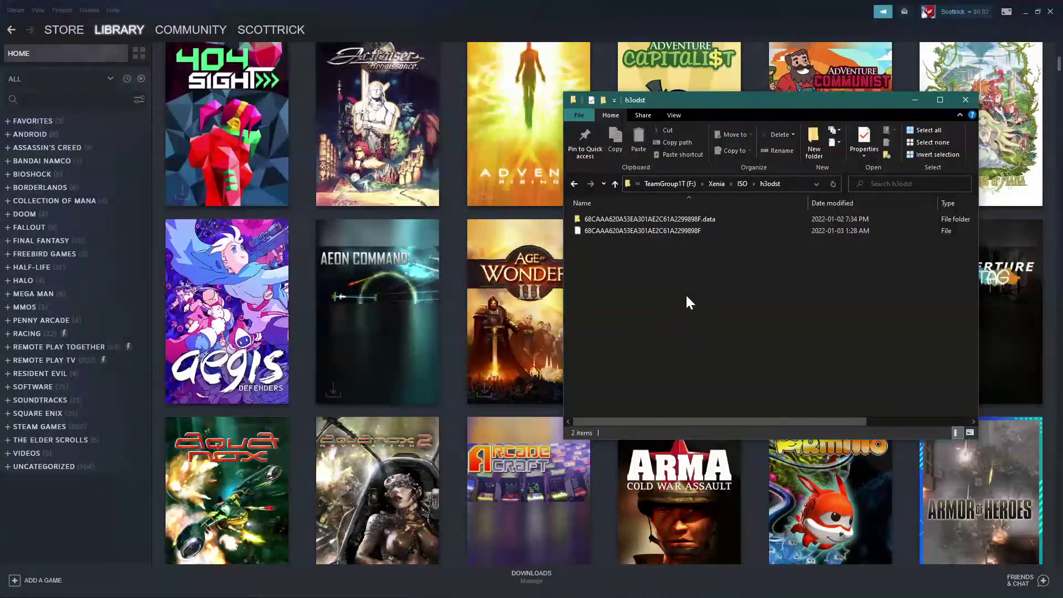
Rename the extensionless game file in the h3odst folder as odst
key(Down)
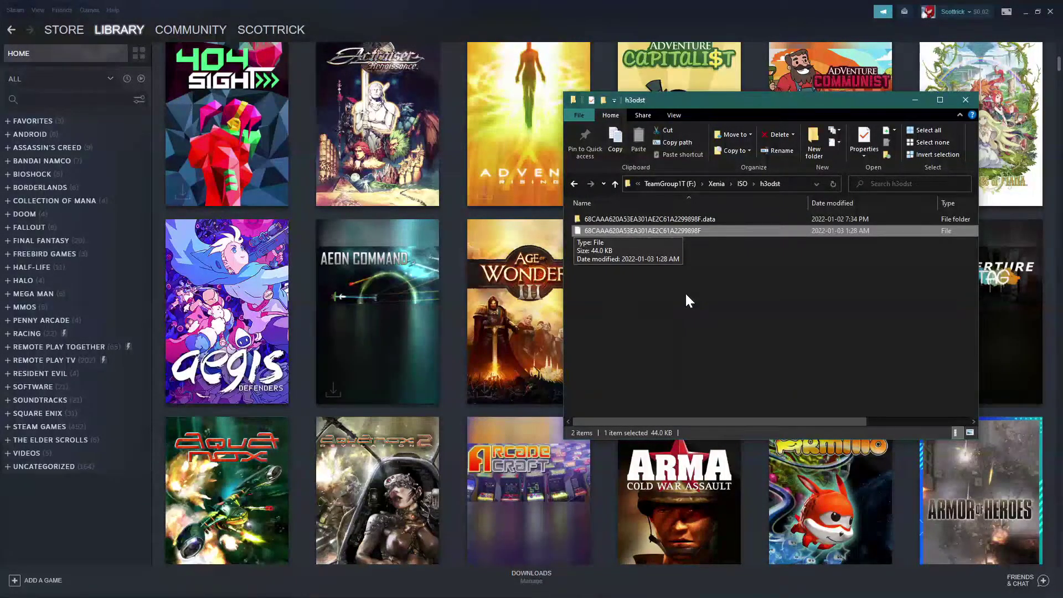
key(F2)
text(odst)
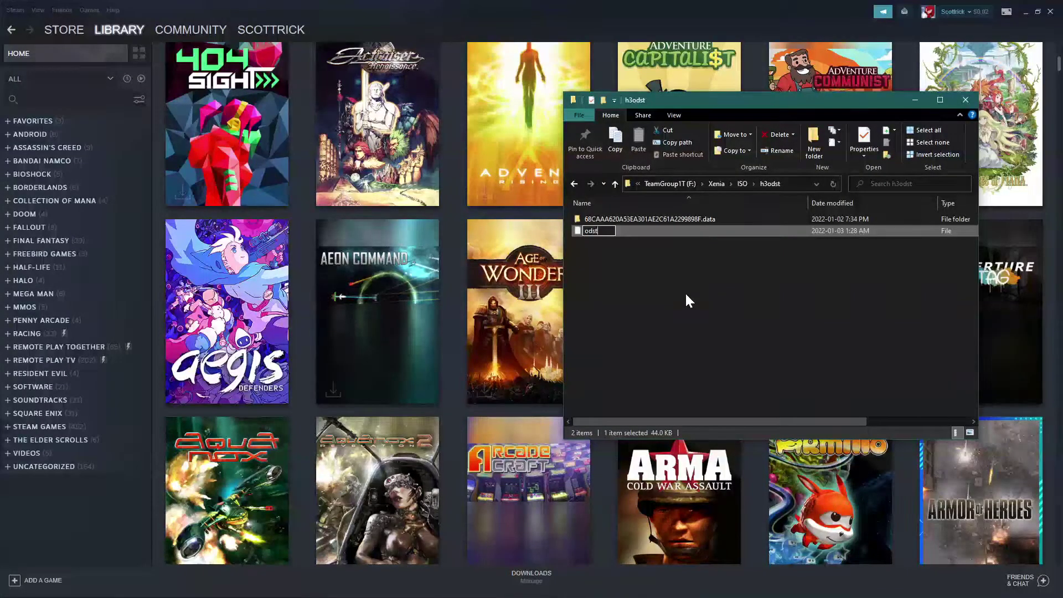
key(Return)
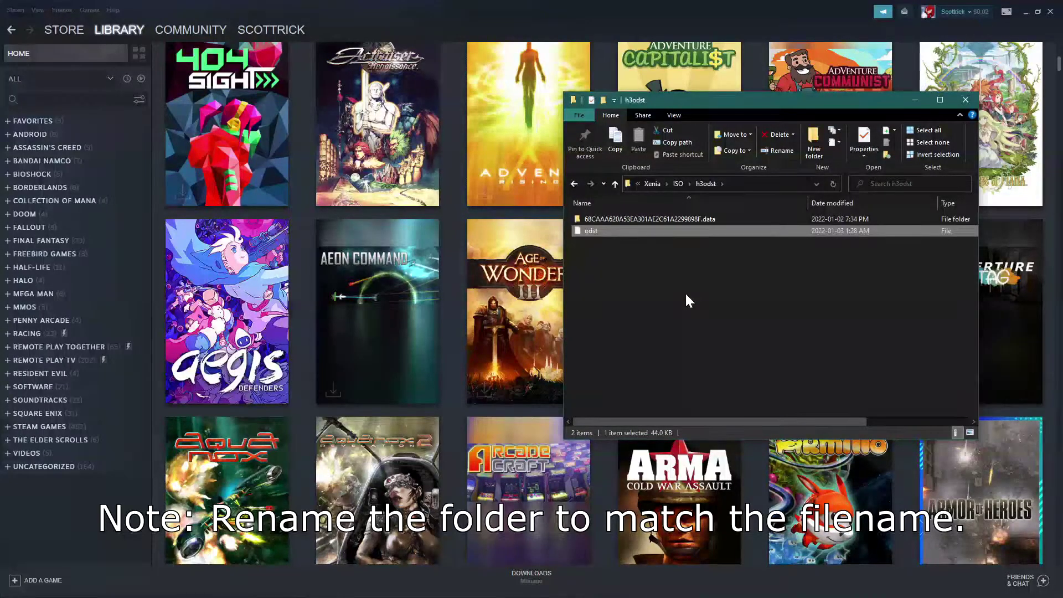
click(686, 295)
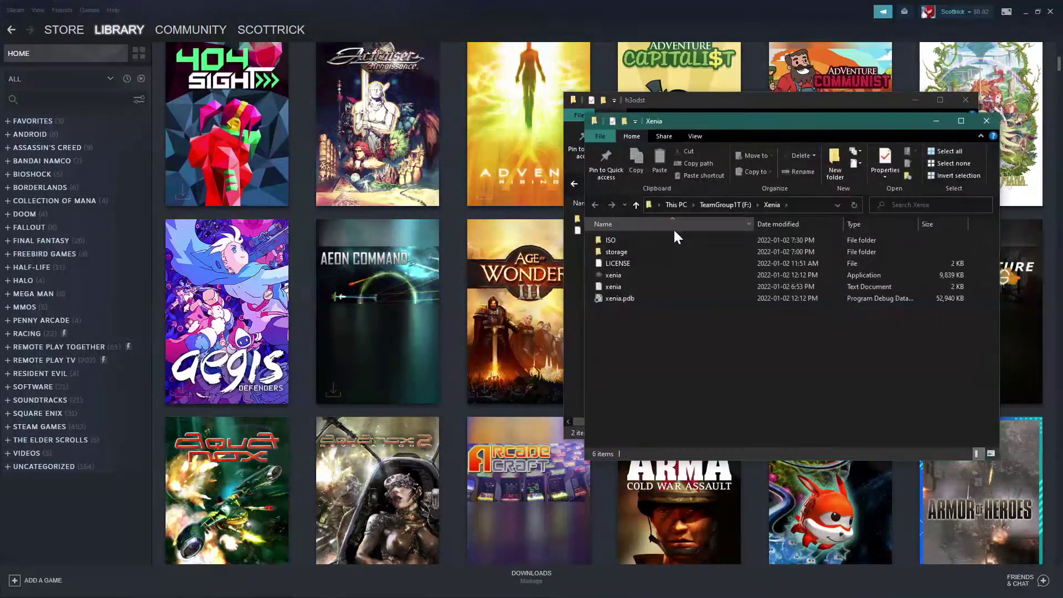
Place a second Xenia folder window beside the h3odst window and launch the xenia application from it
drag(755, 120, 270, 108)
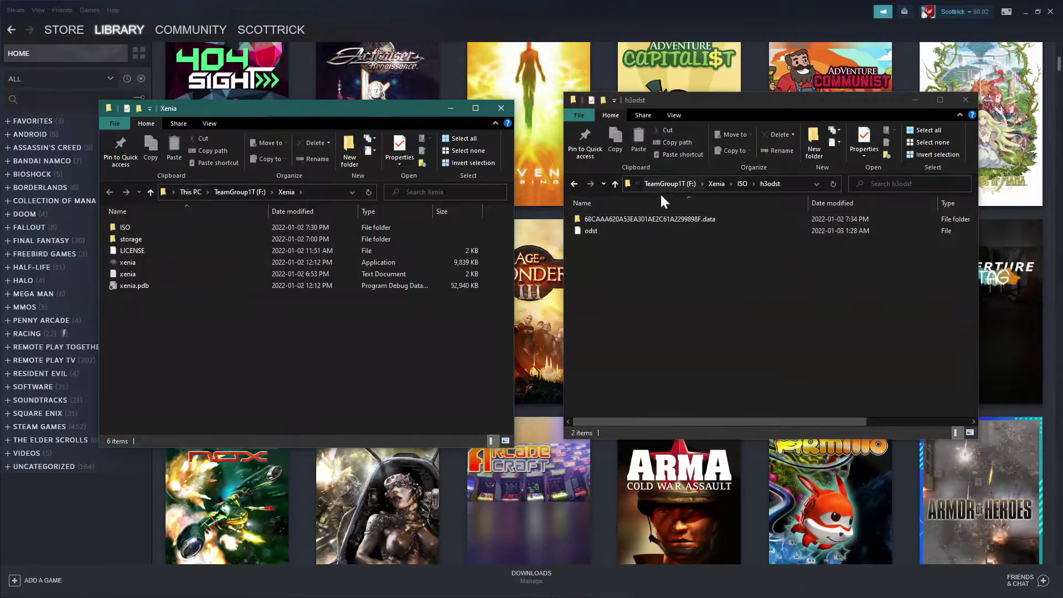
click(717, 183)
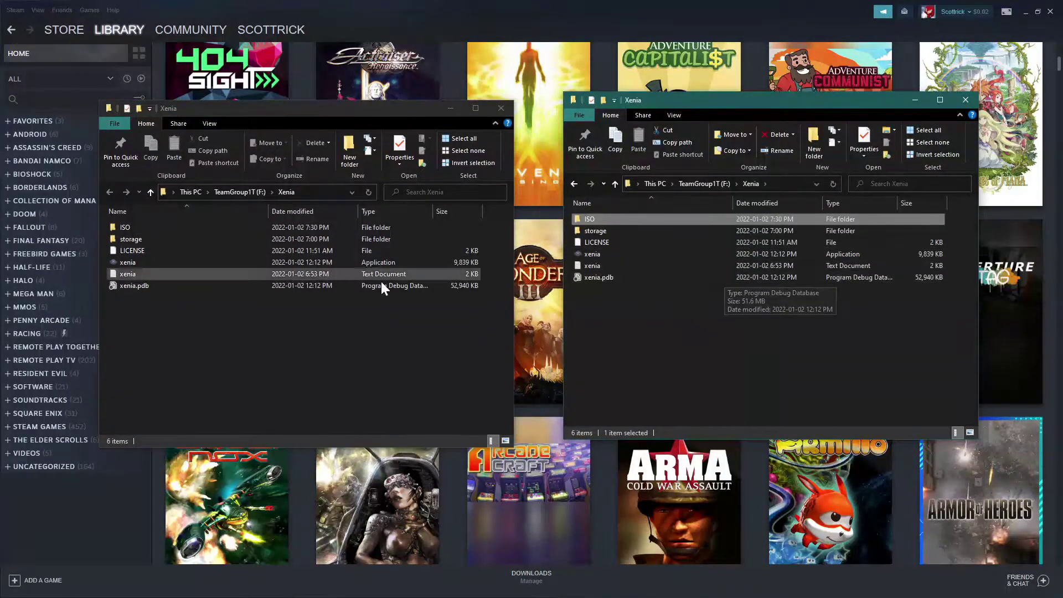
click(574, 183)
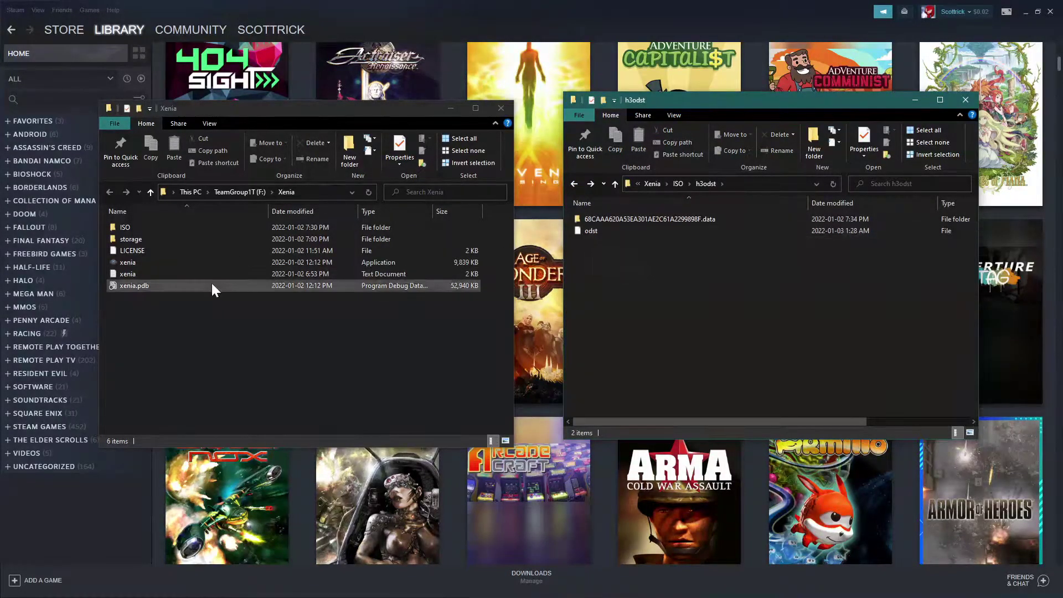
click(139, 262)
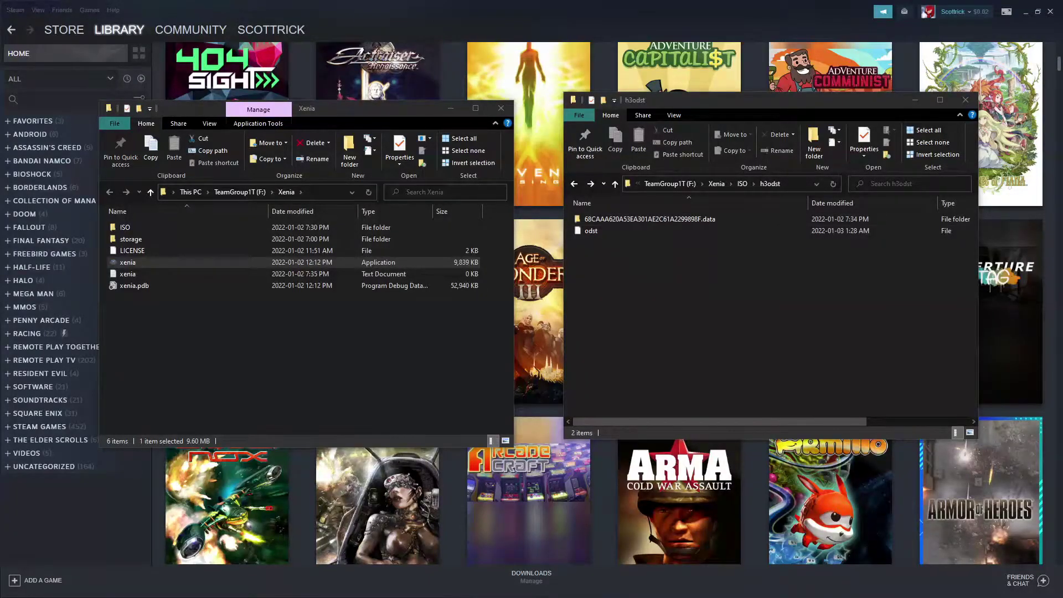
key(Return)
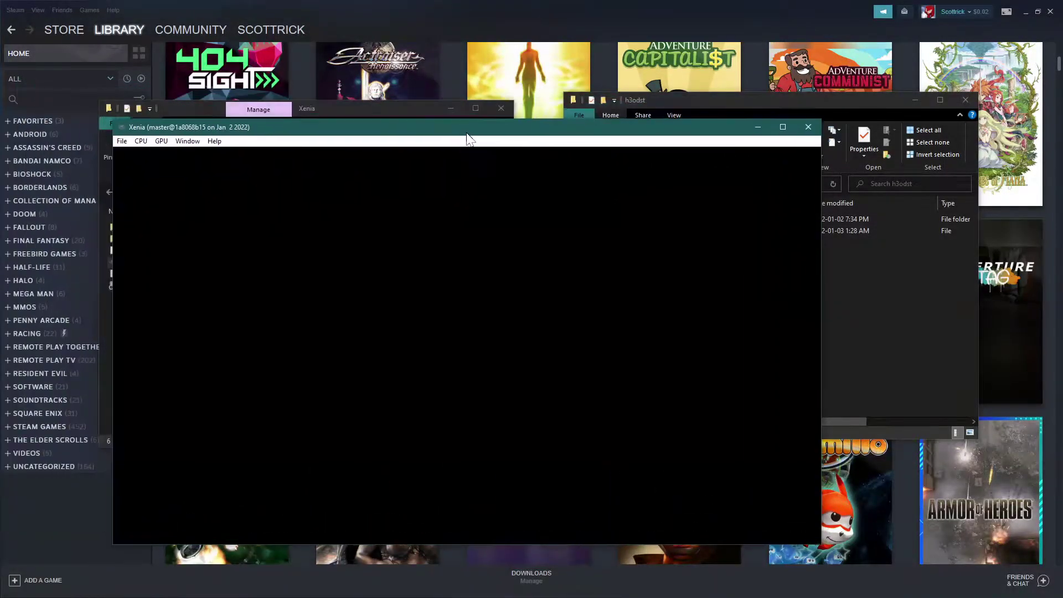
Uncover the h3odst folder beside the emulator window and load the odst file into Xenia
drag(432, 145, 383, 140)
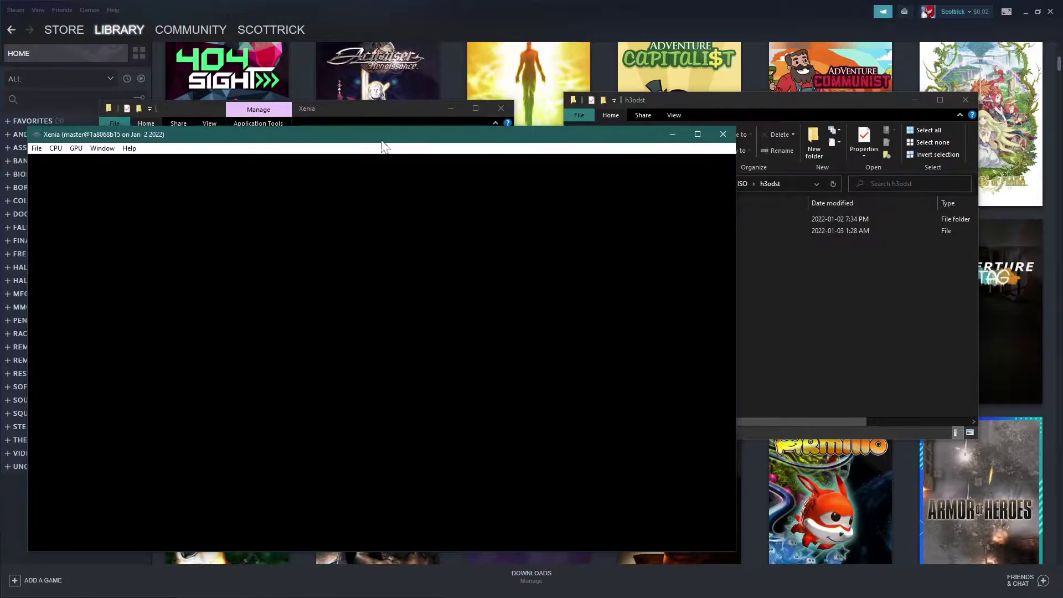
click(814, 345)
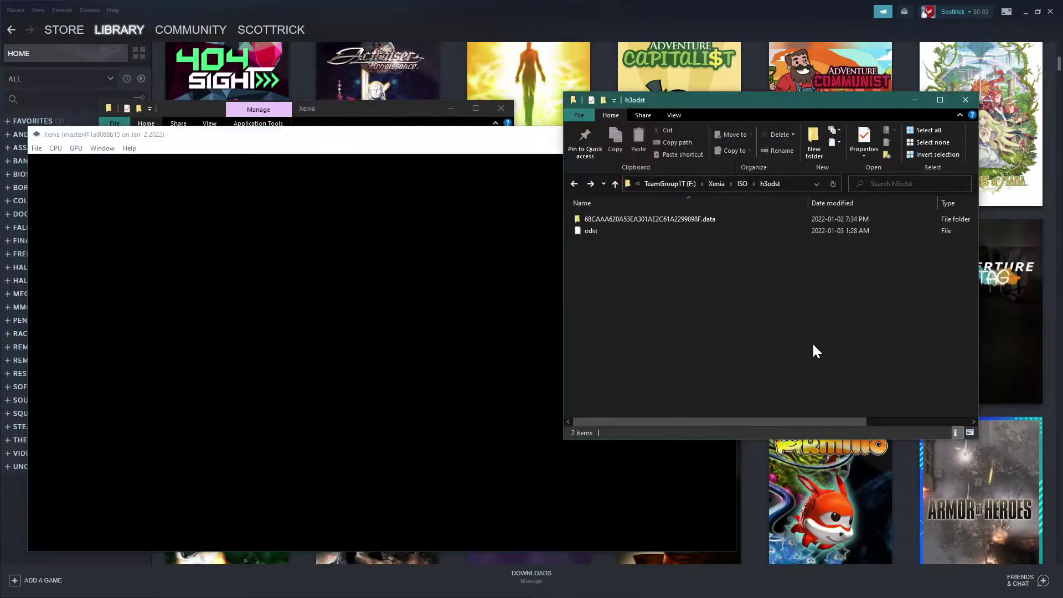
click(590, 233)
drag(380, 274, 370, 274)
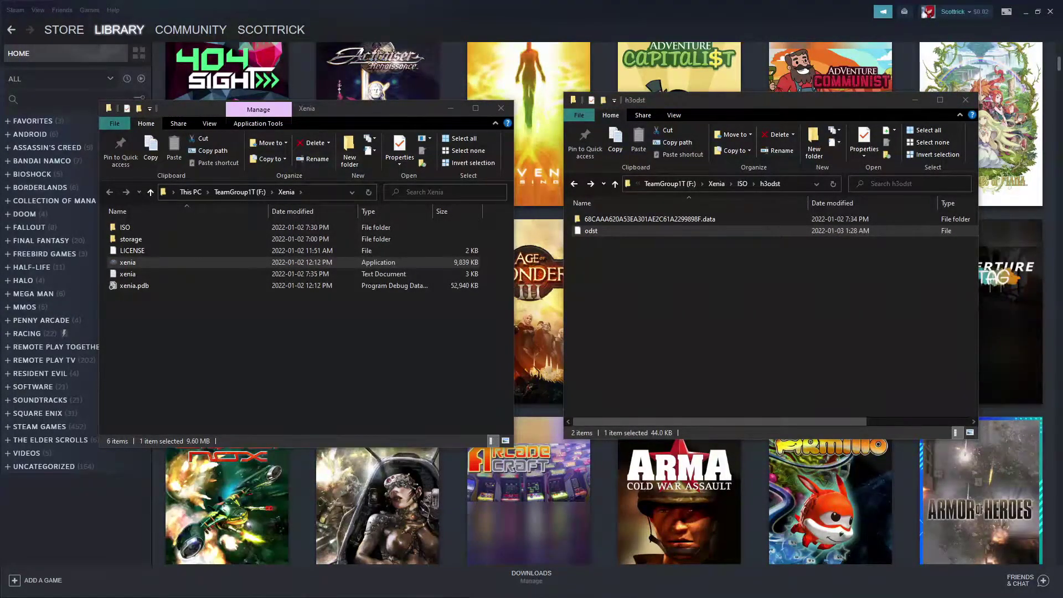
Try to launch the odst file from the h3odst folder with the xenia application in the Xenia folder
click(687, 287)
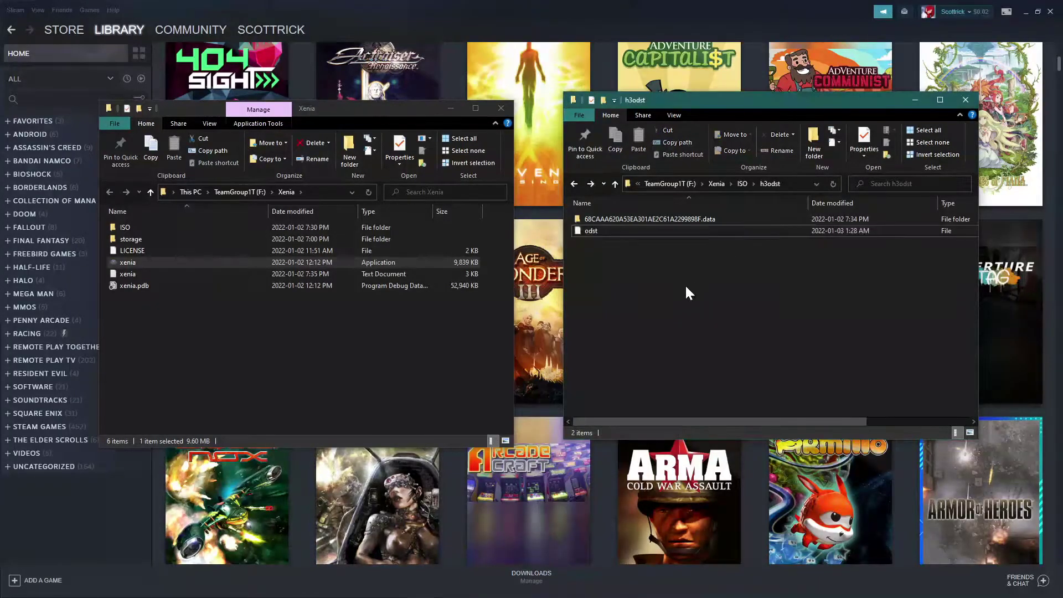
drag(601, 232, 124, 262)
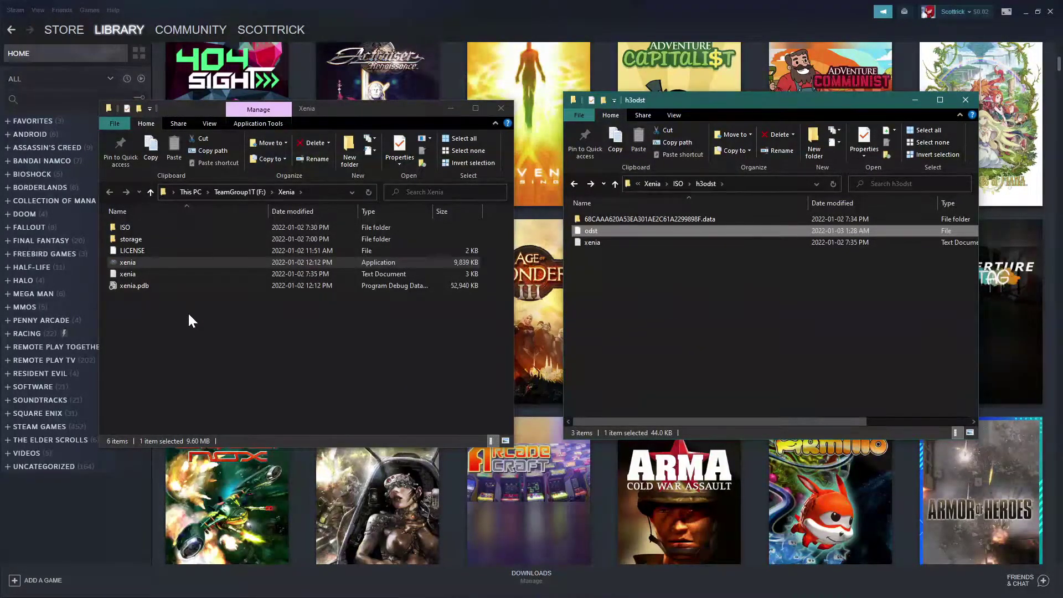
Try to launch Xenia on its own and open the odst file from its ISO\h3odst folder
double_click(131, 257)
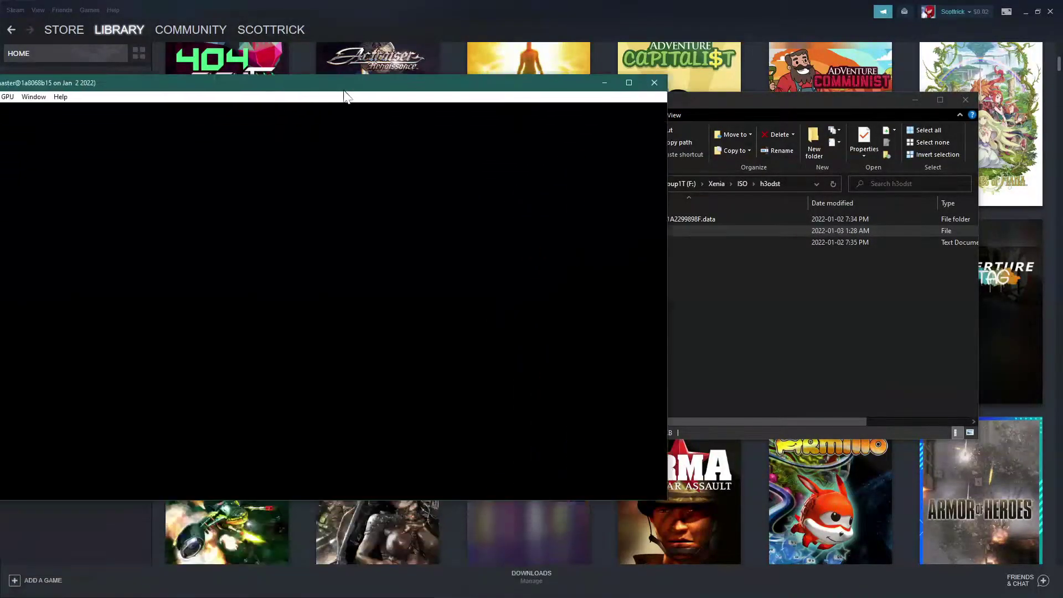
click(160, 117)
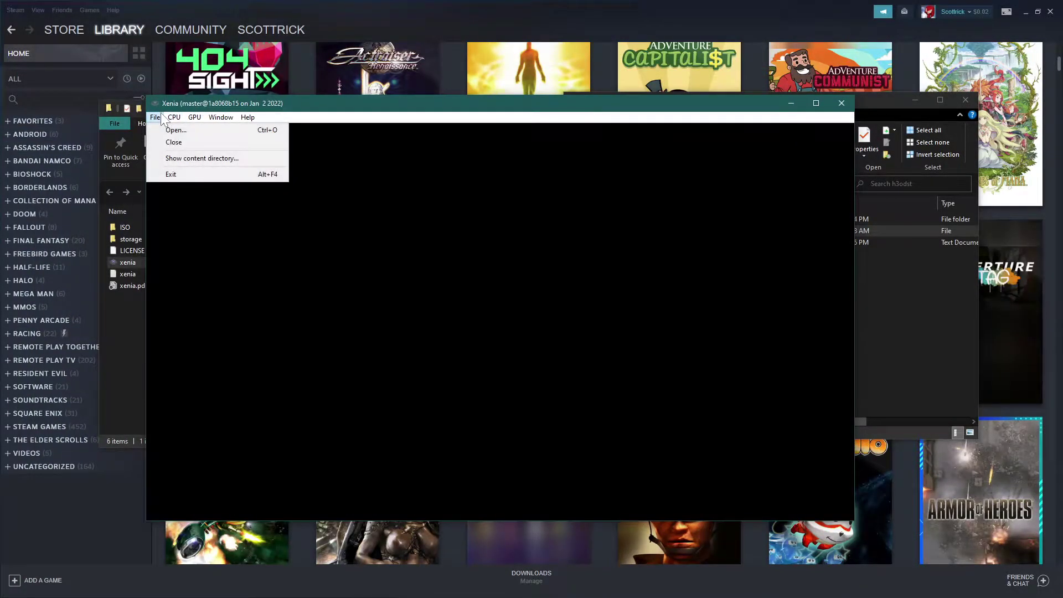
click(166, 130)
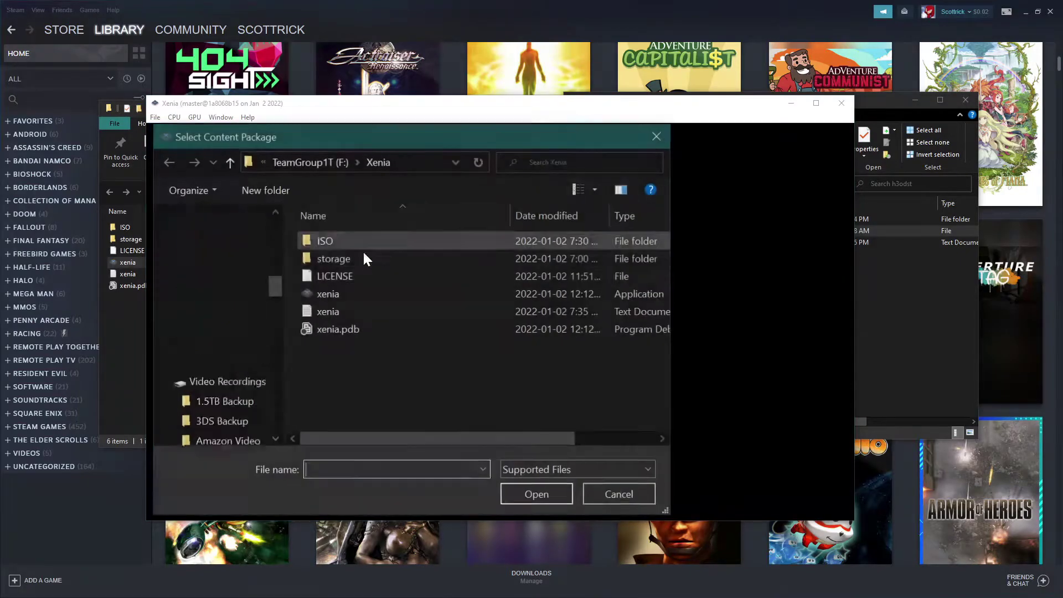
double_click(326, 239)
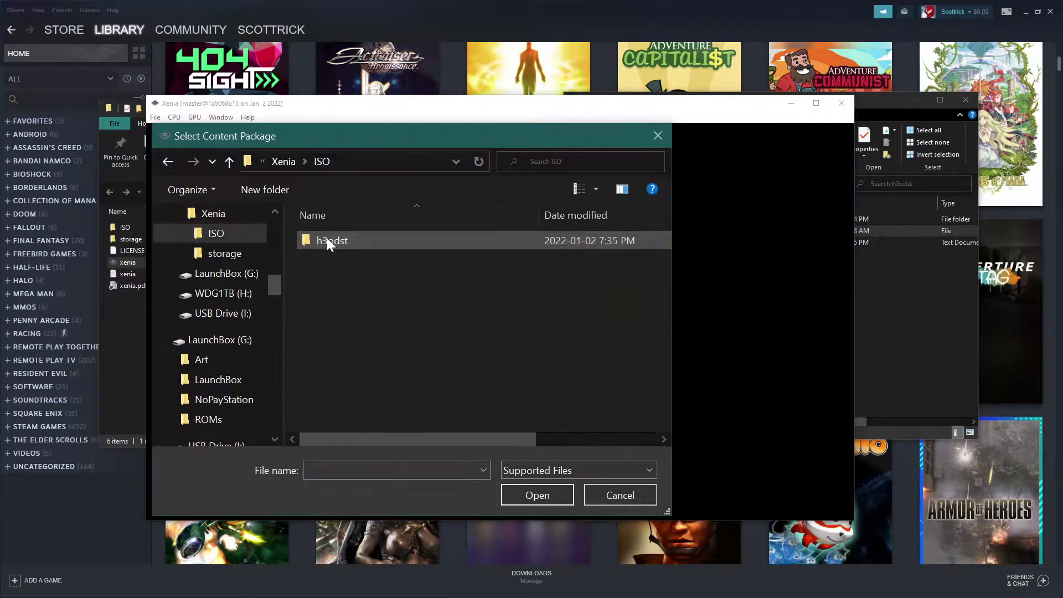
double_click(328, 241)
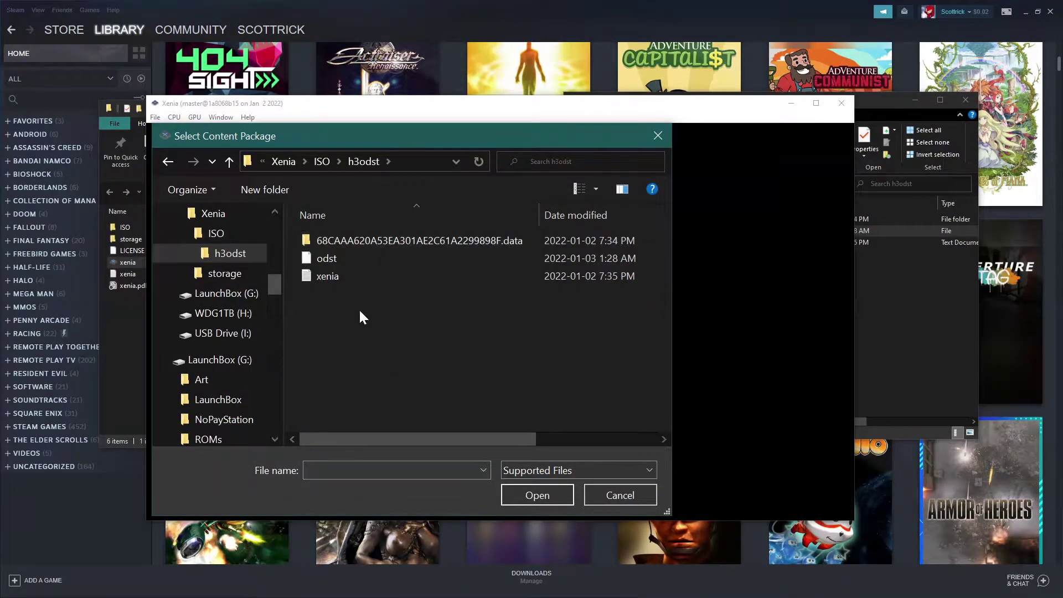
click(328, 262)
click(524, 491)
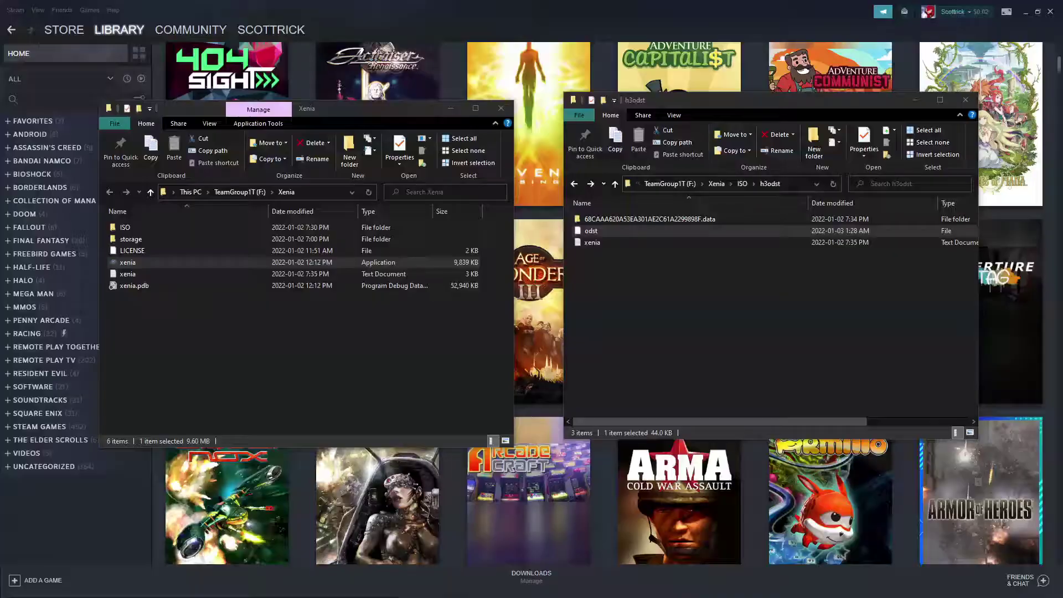
Restore the odst file's name to 68CAAA620A53EA301AE2C61A2299898F and test it with the xenia application, closing the emulator when done
click(587, 241)
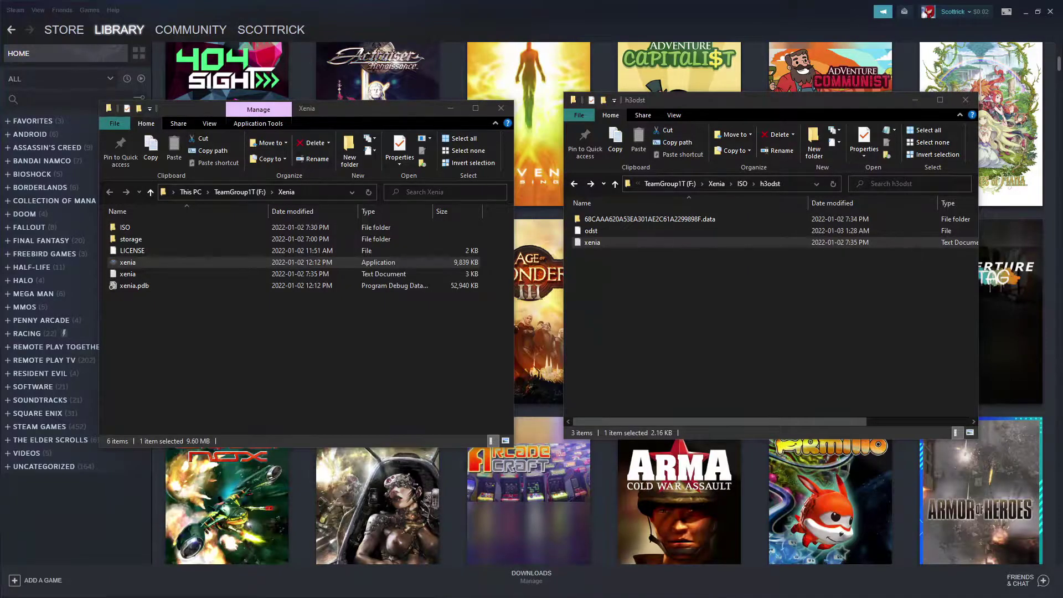
click(746, 308)
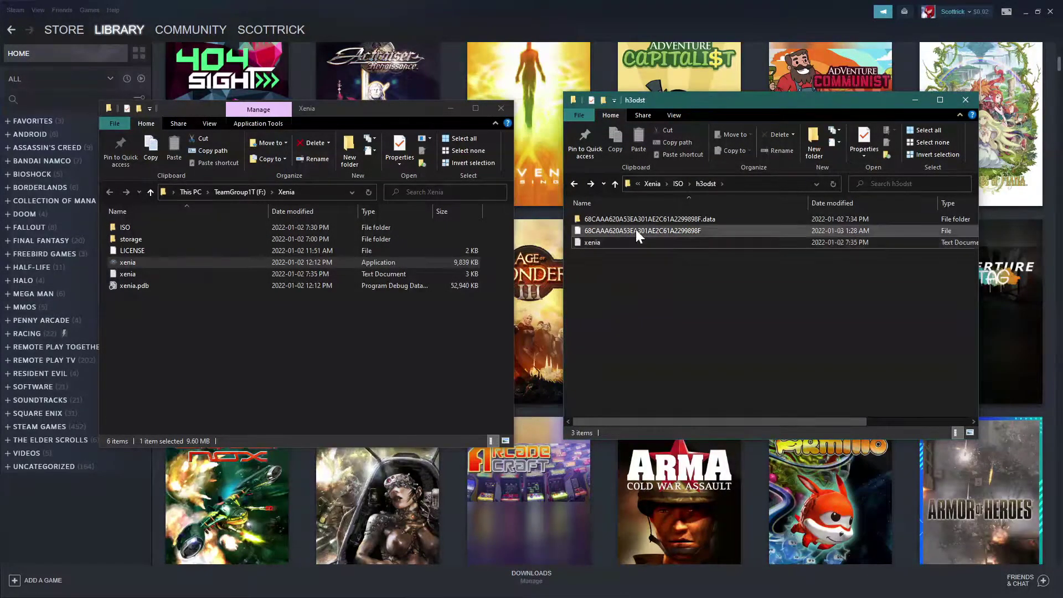
drag(636, 229, 125, 265)
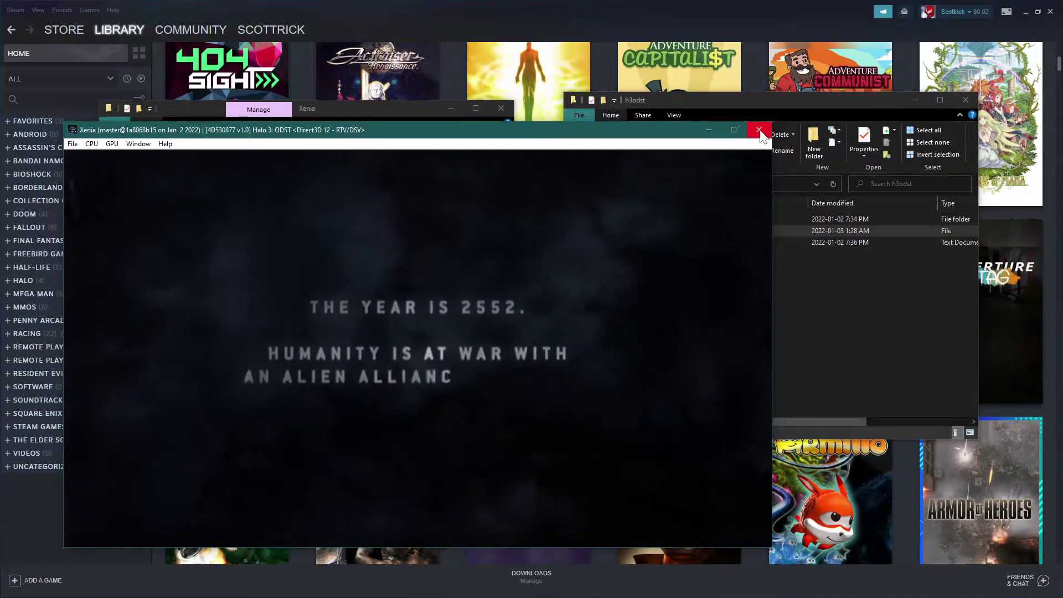
click(759, 130)
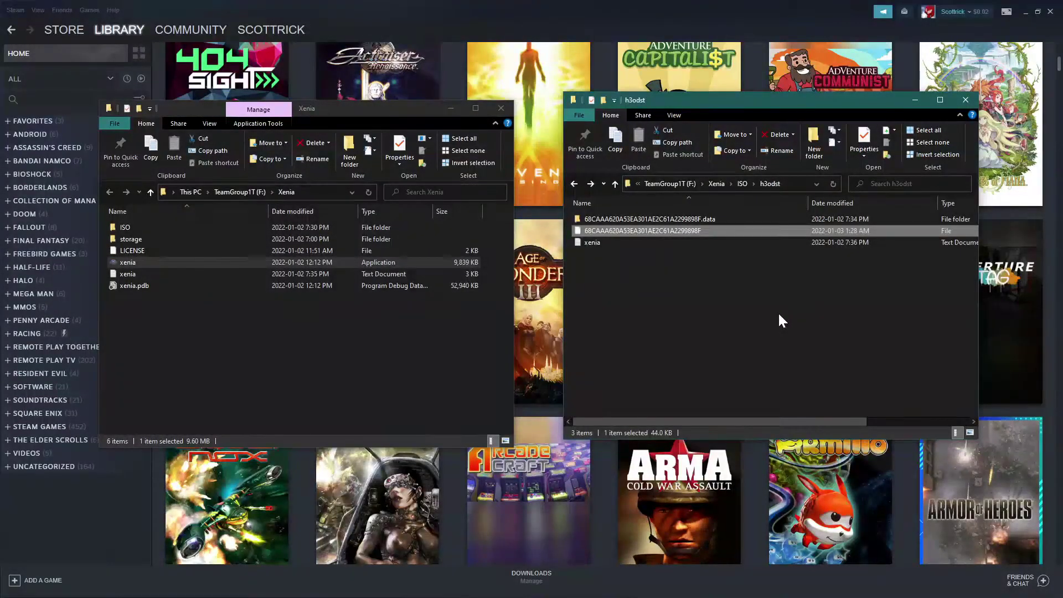
click(779, 315)
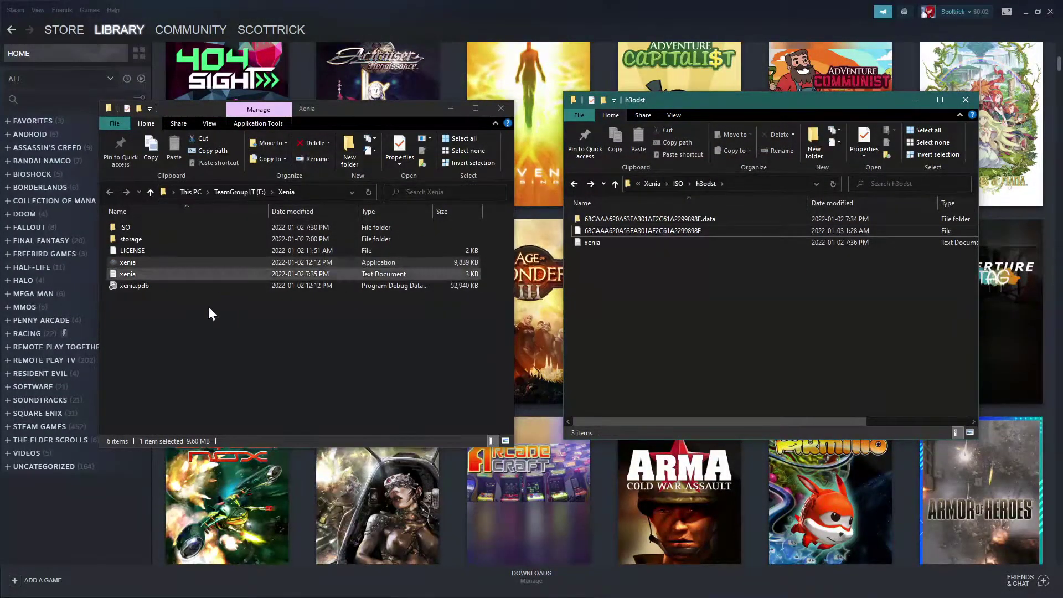
click(217, 344)
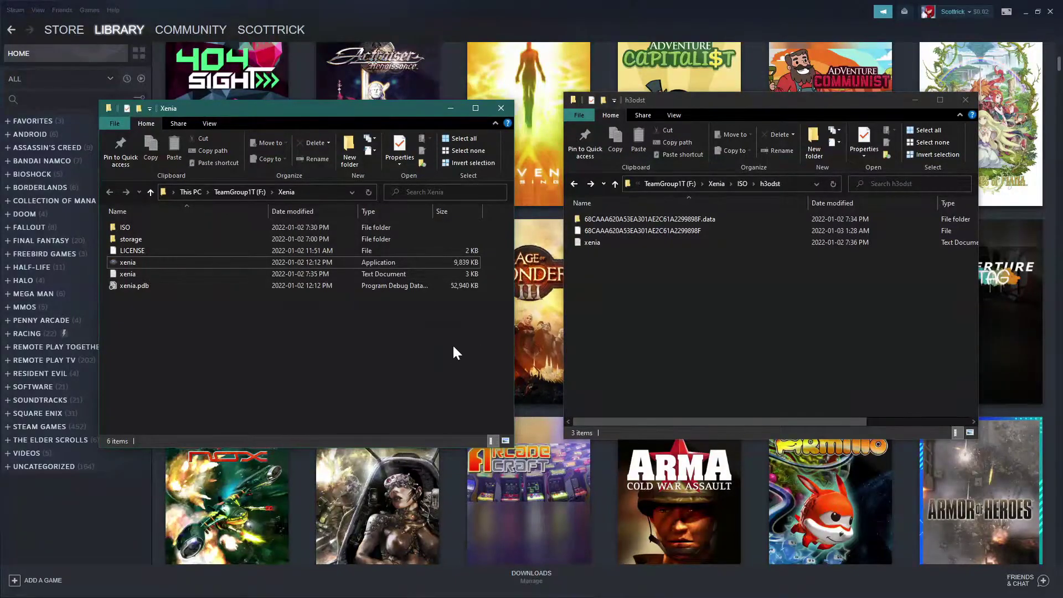
click(654, 230)
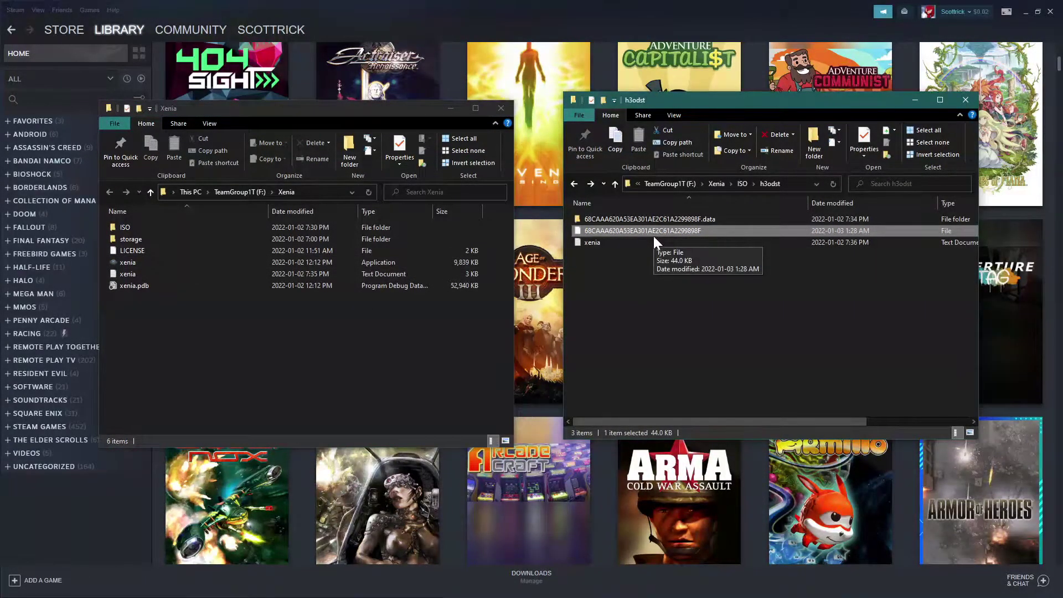
key(F2)
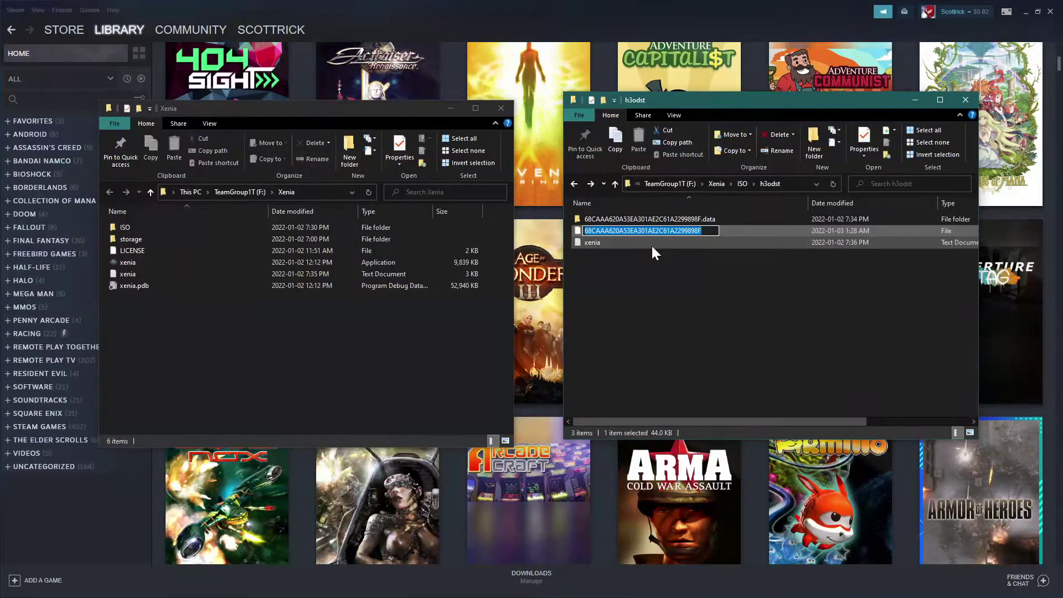
click(672, 305)
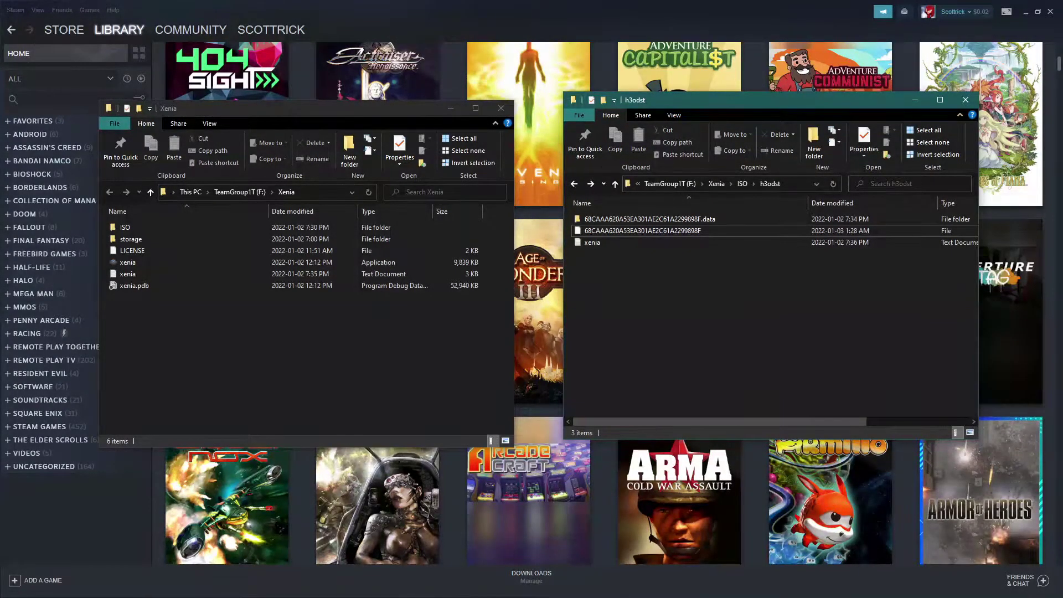
Switch to the Command Options file in Notepad, lower its window and review the options from the APU section onward
key(alt+Tab)
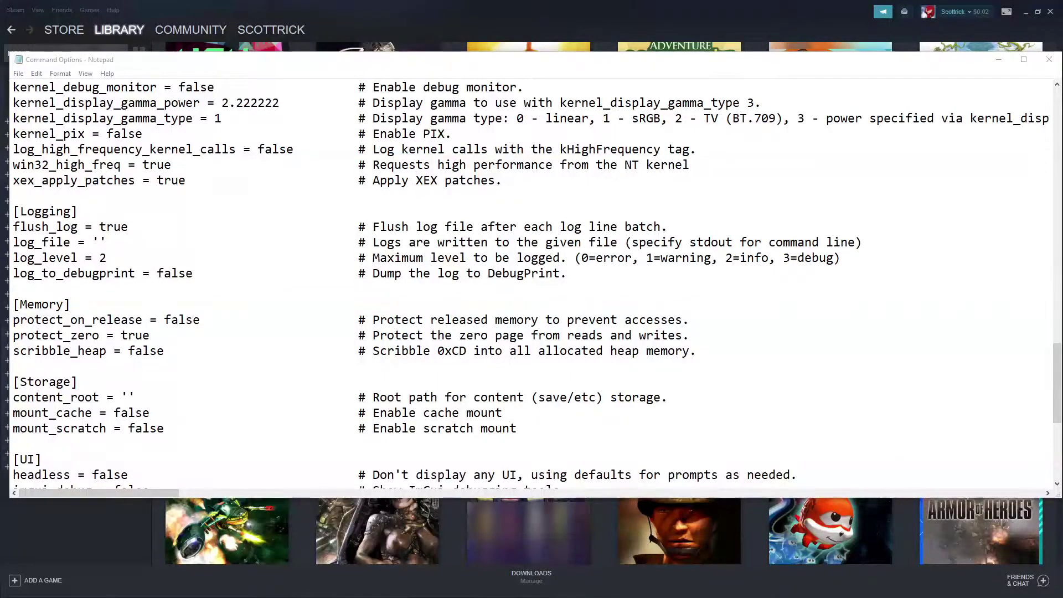
click(620, 64)
drag(619, 63, 620, 111)
scroll(303, 345, up, 20)
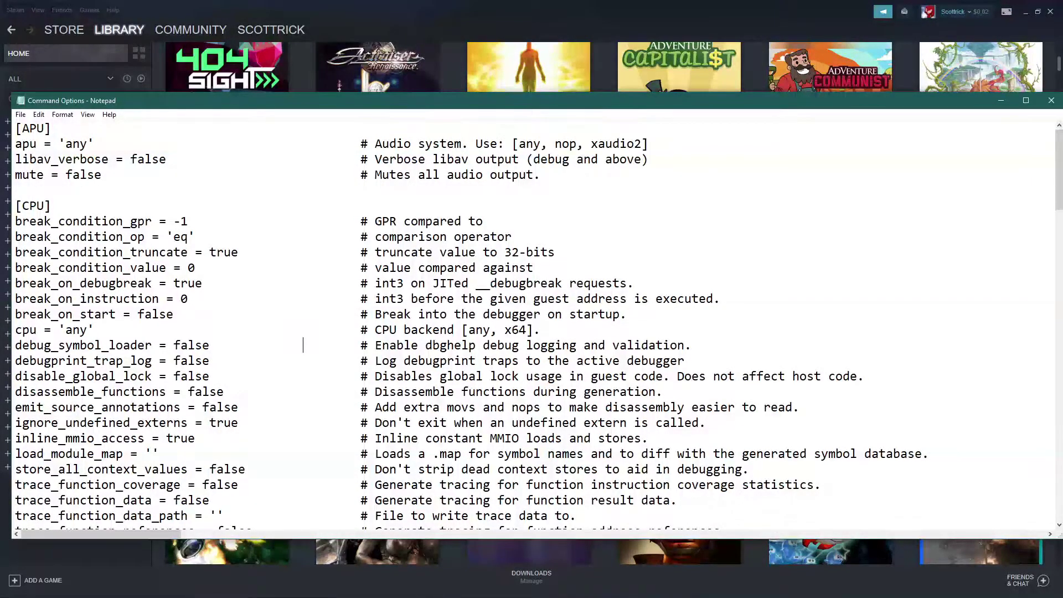
scroll(303, 345, down, 1)
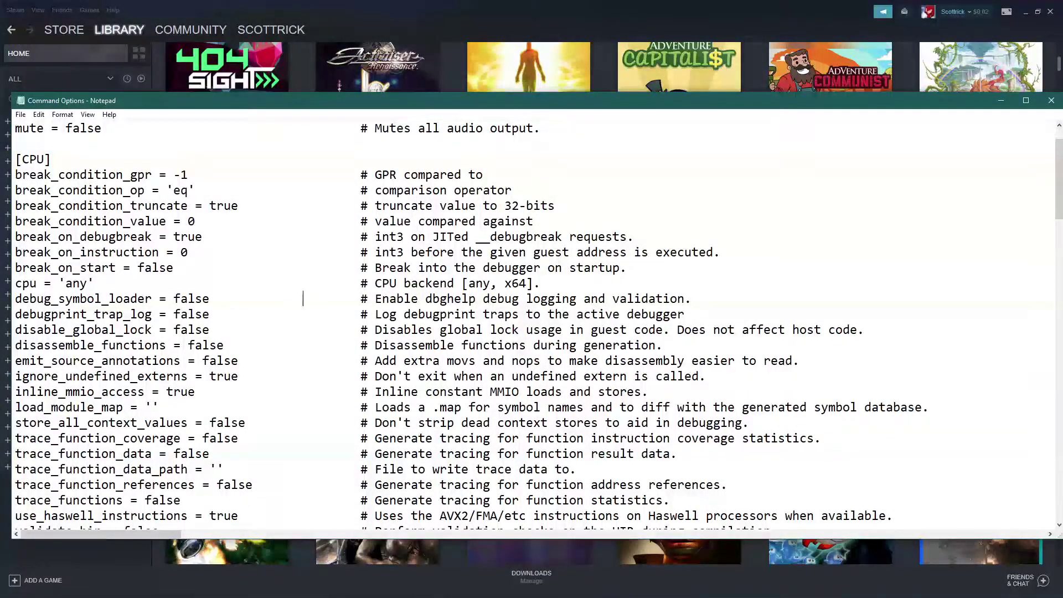
scroll(532, 321, down, 3)
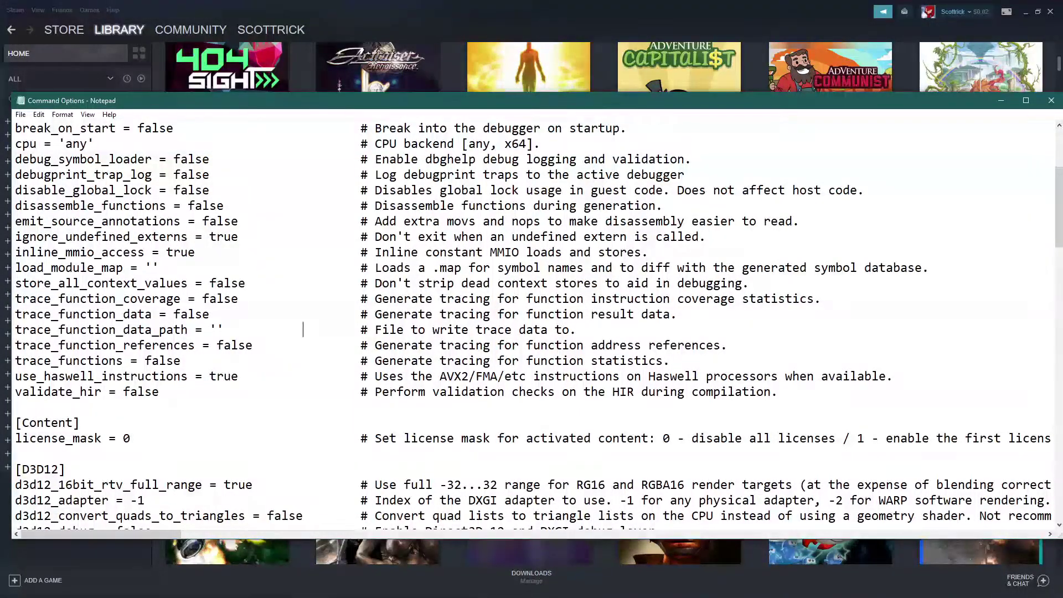
Highlight the license_mask line in the Content section and read its full description of the licence values
click(15, 484)
key(Up)
key(Up)
key(Up)
key(Up)
key(Up)
key(Up)
key(Up)
key(Up)
key(Up)
key(Up)
key(Up)
key(Up)
key(Up)
key(Down)
key(Down)
key(Down)
key(Down)
key(Down)
key(Down)
key(Down)
key(shift+Right)
key(shift+Right)
key(shift+Right)
key(shift+Right)
key(shift+Right)
key(shift+Right)
key(shift+Right)
key(shift+Right)
key(shift+Right)
key(shift+Right)
key(shift+Right)
key(shift+Right)
key(shift+Right)
key(shift+Right)
key(shift+Right)
key(shift+Right)
key(shift+Right)
key(shift+Right)
key(shift+Right)
key(shift+Right)
key(shift+Right)
key(shift+Right)
key(shift+Right)
key(shift+Right)
key(shift+Right)
key(shift+Right)
key(shift+Right)
key(shift+Right)
key(shift+Right)
key(shift+Right)
key(shift+Right)
key(shift+Right)
key(shift+Right)
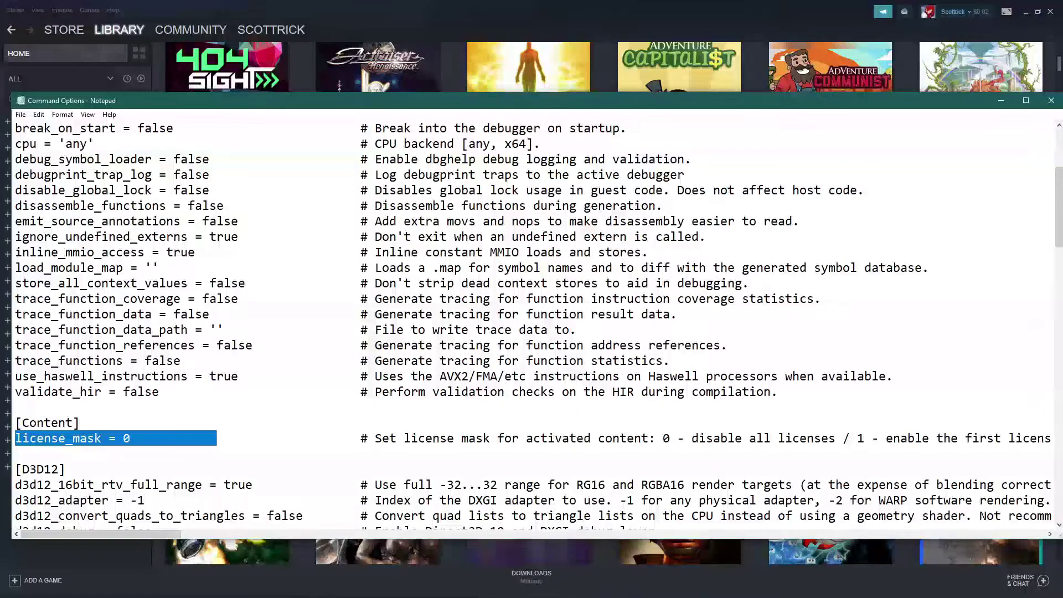
key(shift+Right)
key(shift+Right)
key(shift+Right)
key(shift+Right)
key(shift+Right)
key(shift+Right)
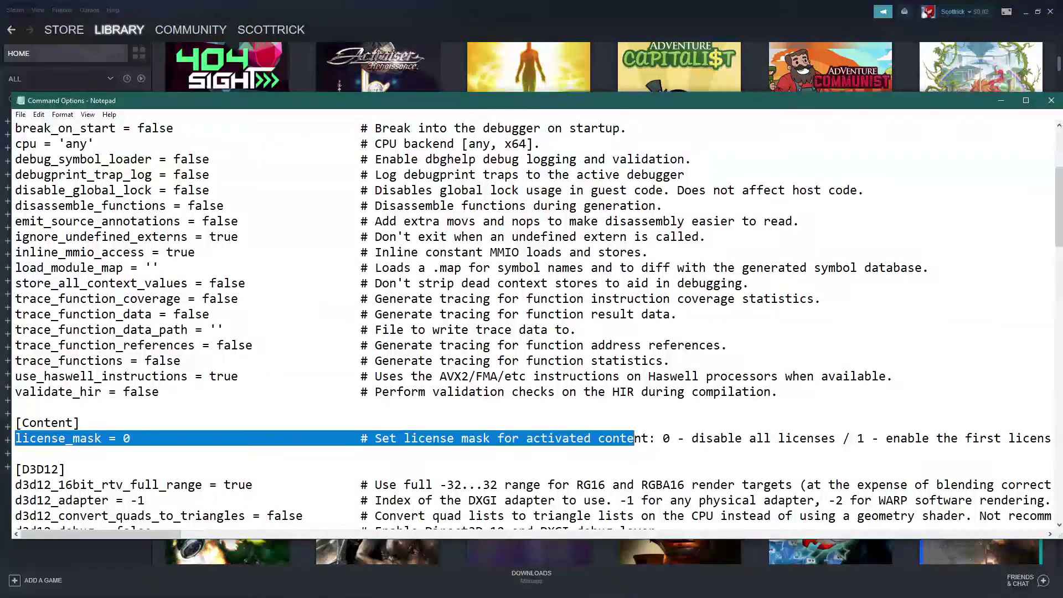
key(shift+End)
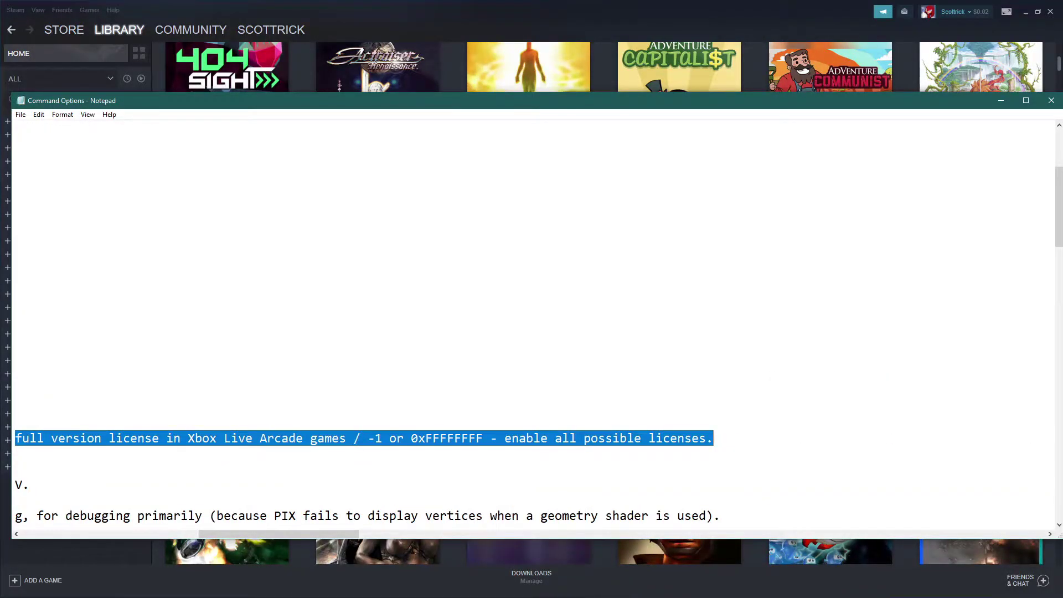
key(Home)
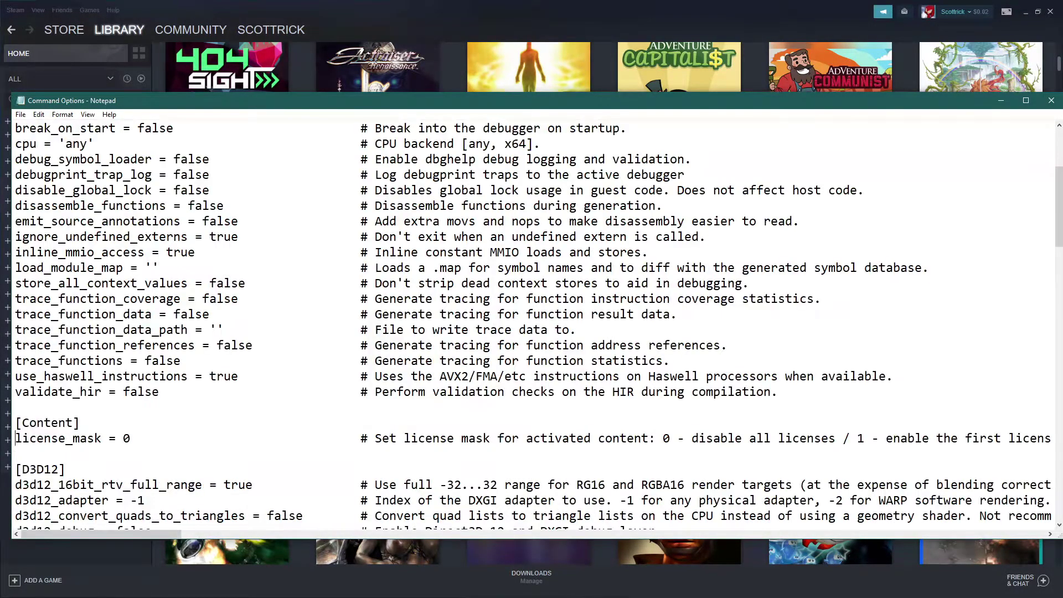
key(ctrl+Right)
click(159, 438)
Go through the D3D12 options to the GPU section and highlight the fullscreen option line
key(Down)
key(Down)
key(Down)
key(Down)
key(Down)
key(Down)
key(Down)
key(Down)
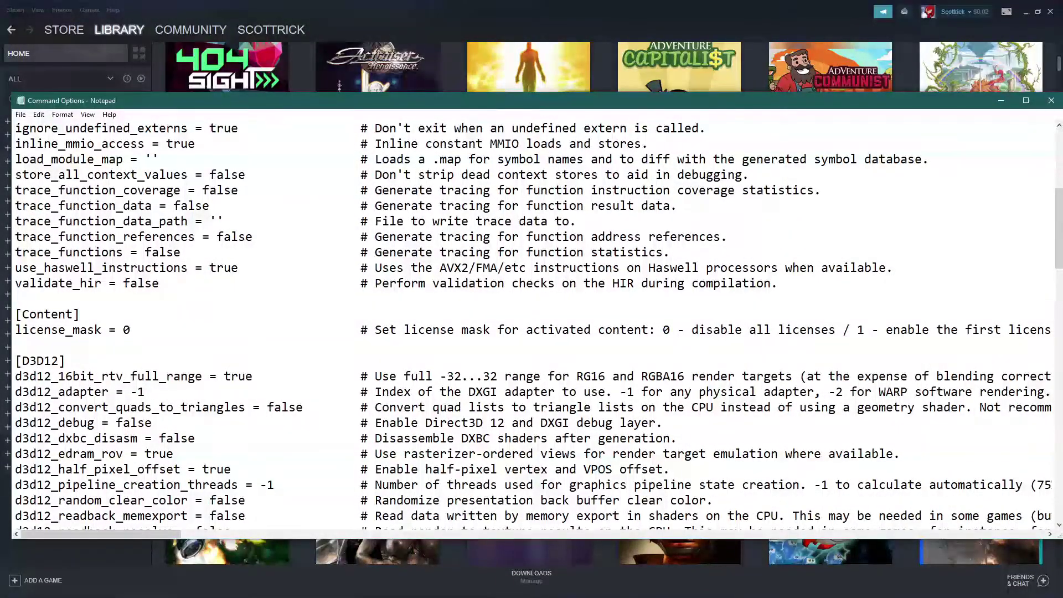
key(Down)
key(Down)
key(Down)
key(Down)
key(Down)
key(Down)
key(Down)
key(Down)
key(Down)
key(Down)
key(Down)
key(Down)
key(Down)
key(Down)
key(Down)
key(Down)
key(Down)
key(Down)
key(Down)
key(Down)
key(Down)
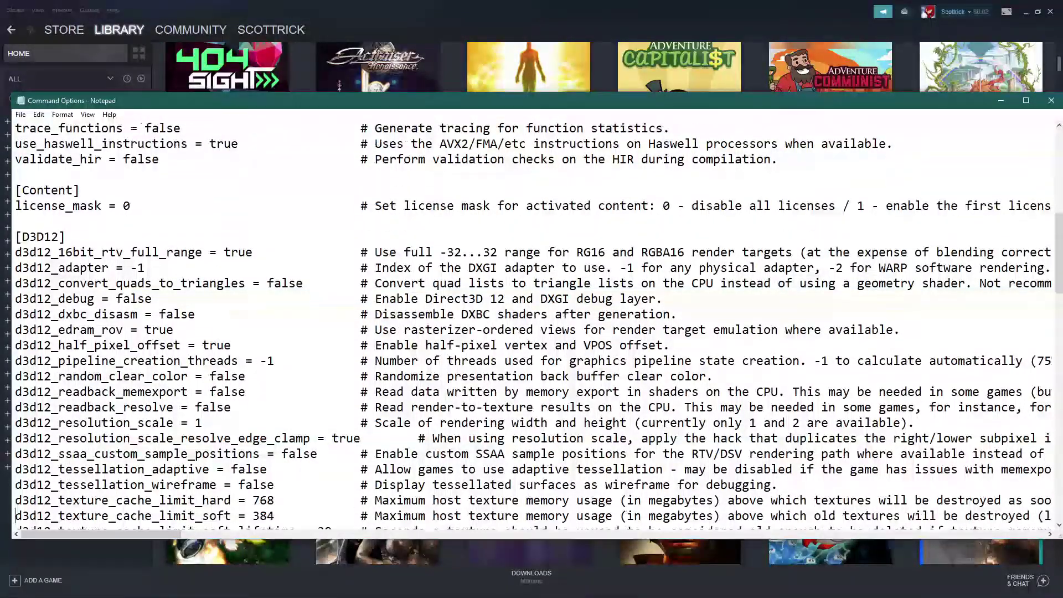
key(Down)
key(Down)
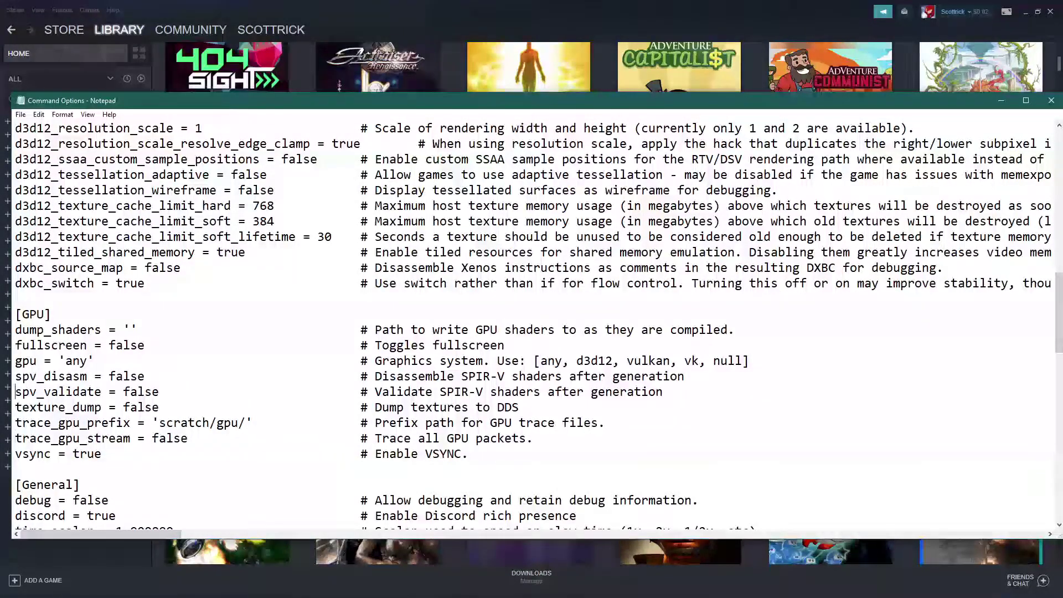
key(Up)
key(Up)
key(Up)
key(Up)
key(Up)
key(Up)
key(Up)
key(shift+End)
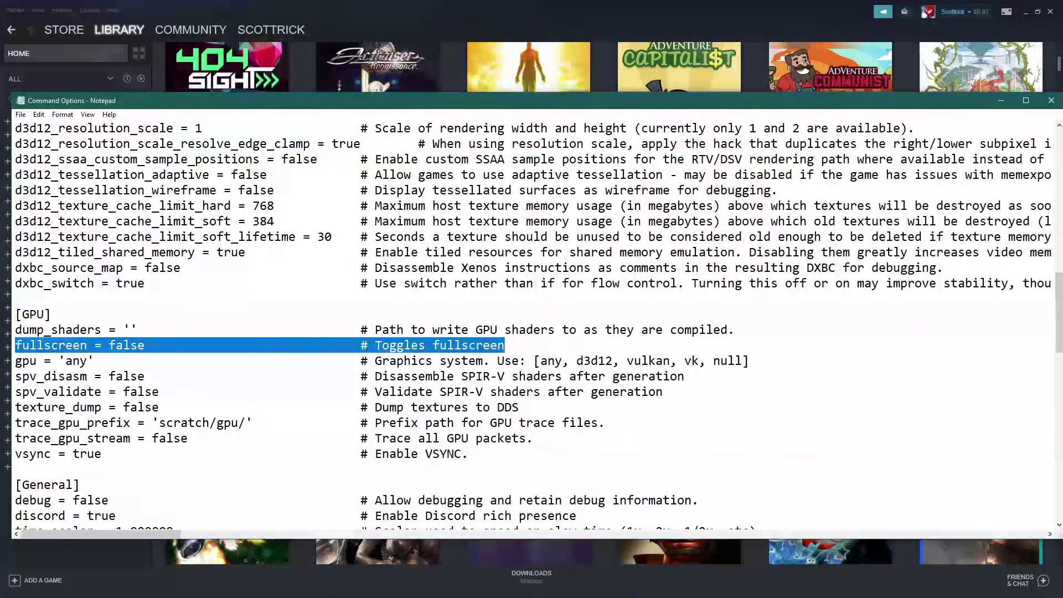
In the untitled Notepad note, replace the Ghost Recon Future Soldier\grfs path after ISO\ with h3odst\68CAAA620A53EA301AE2C61A2299898F
key(alt+Tab)
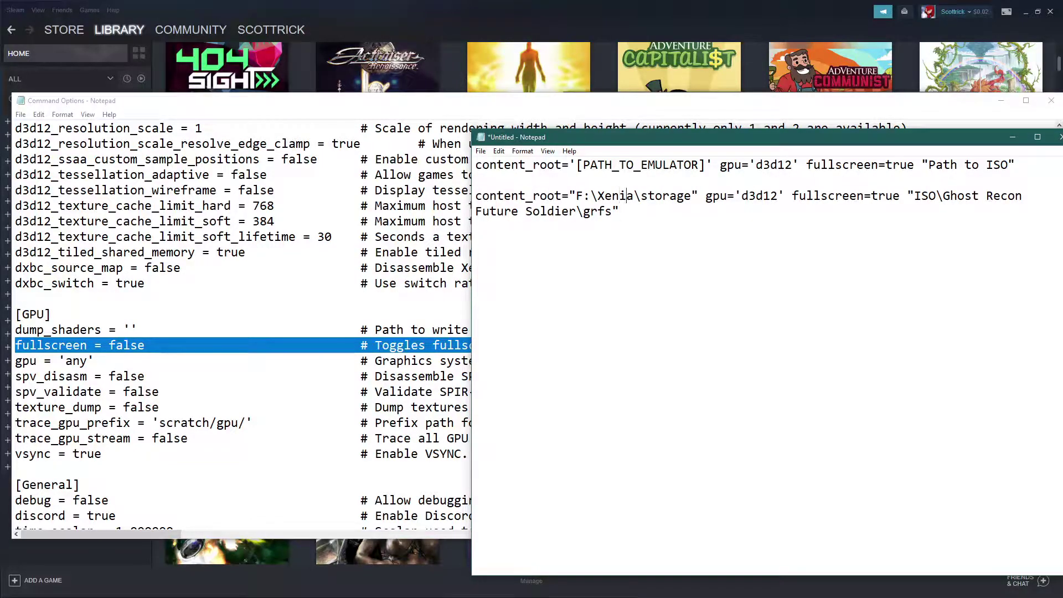
click(482, 211)
click(943, 195)
key(shift+End)
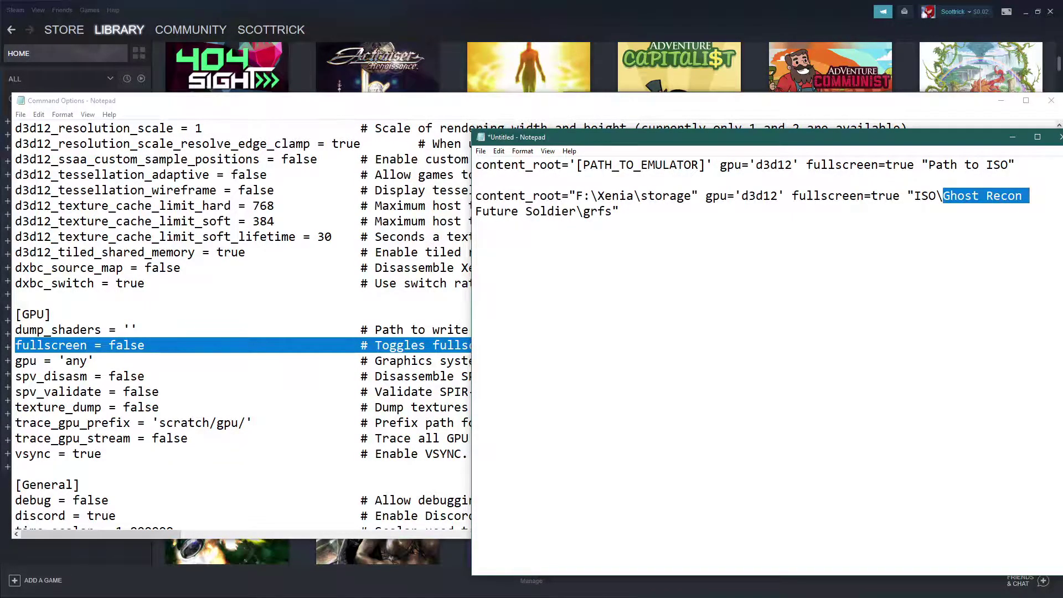
key(shift+Right)
key(shift+End)
key(shift+Left)
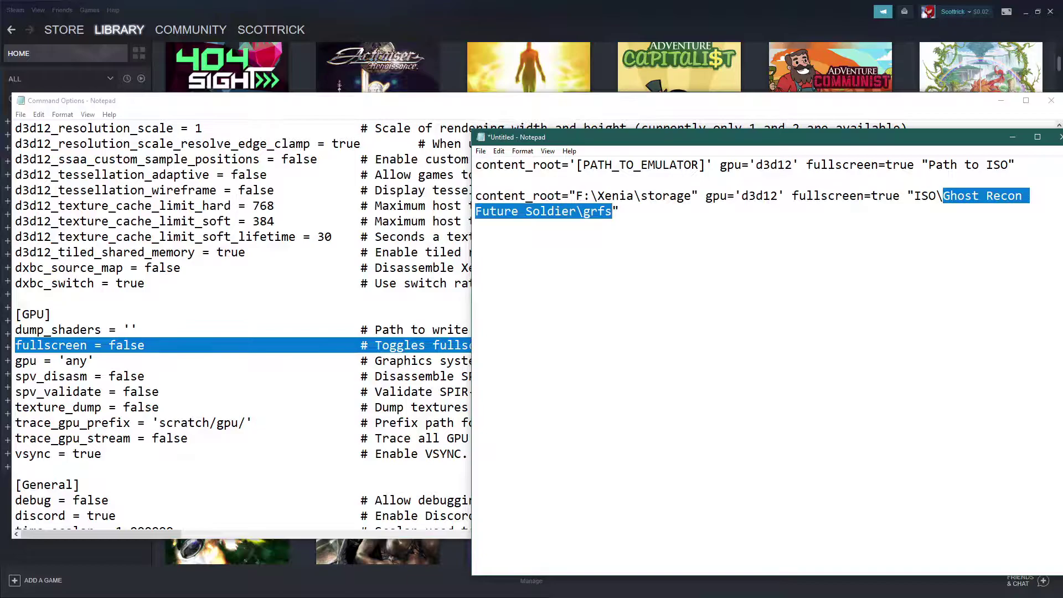
text(H)
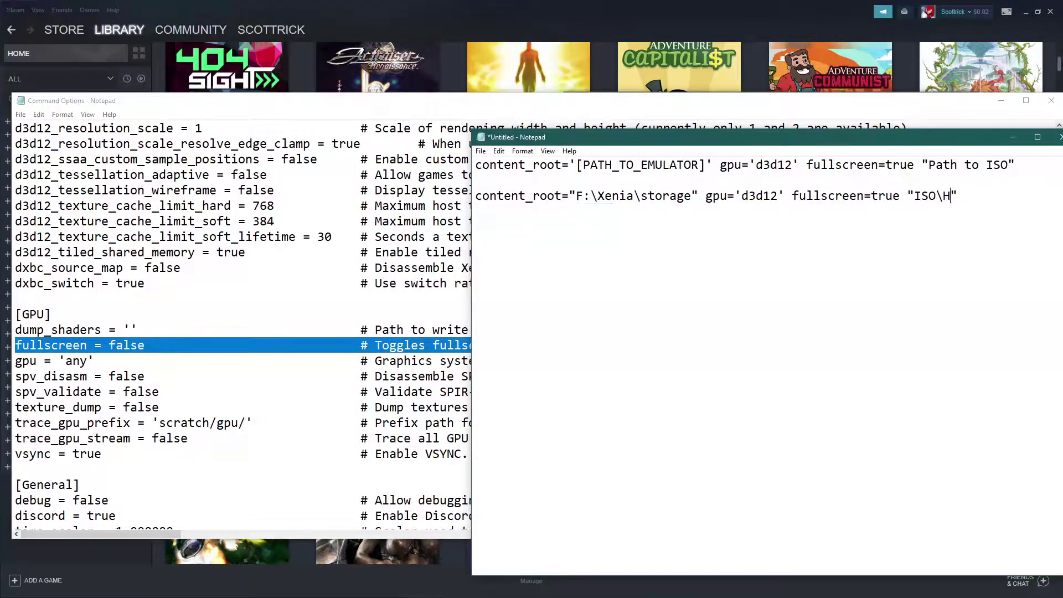
key(BackSpace)
text(h3odst\)
text(68CAAA620A53EA301AE2C61A2299898F)
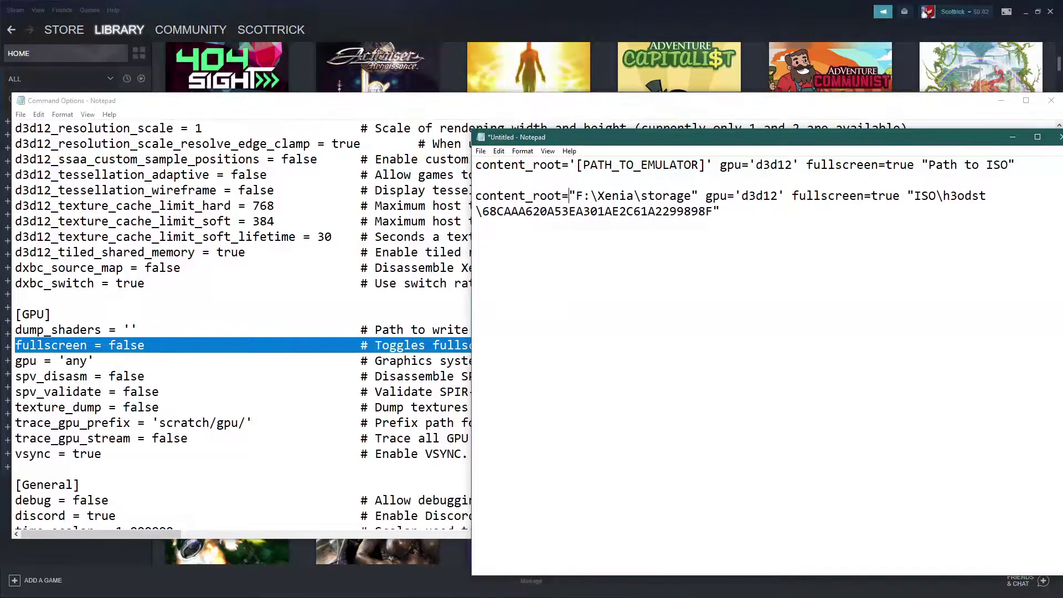
Change the double quotes around the content_root path F:\Xenia\storage to single quotes
click(574, 195)
key(BackSpace)
text(')
drag(691, 195, 699, 195)
text(')
Copy the edited Xenia launch options from the untitled note
drag(792, 195, 547, 211)
key(shift+End)
key(ctrl+c)
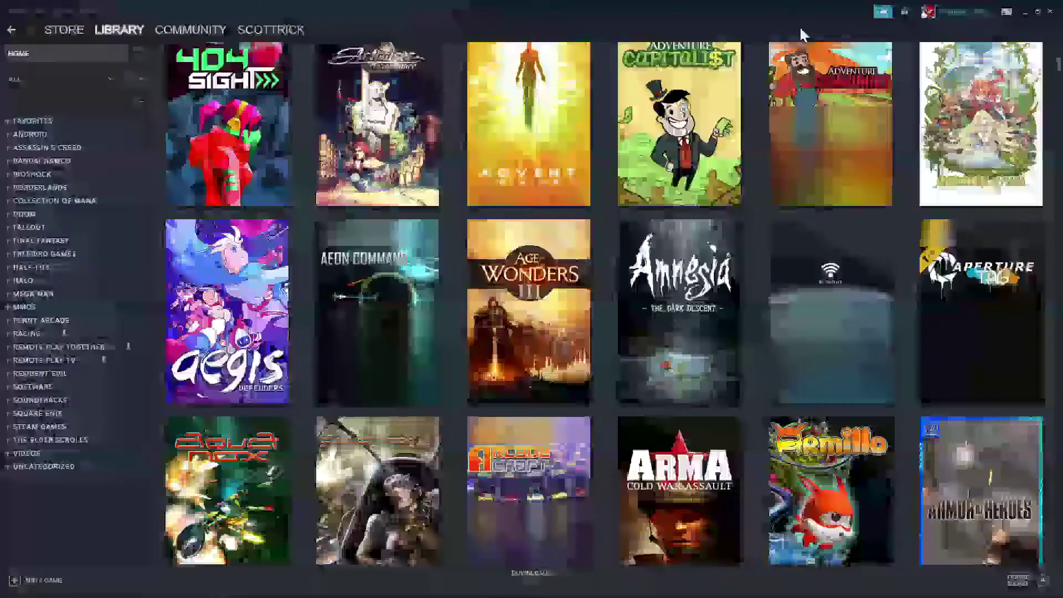
In Steam, add the xenia application from F:\Xenia to the library as a non-Steam game
click(48, 580)
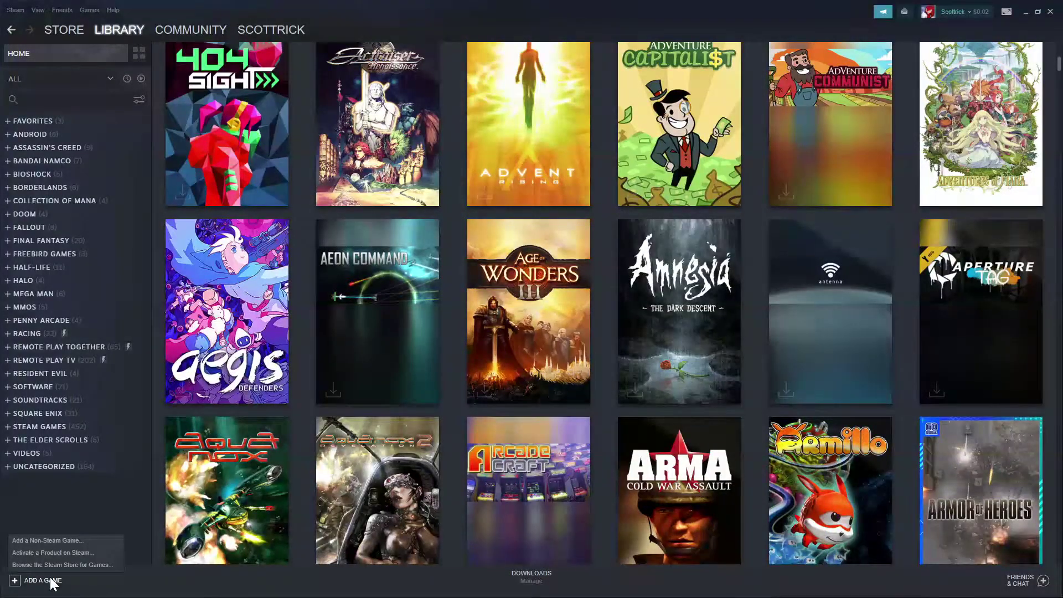
click(61, 542)
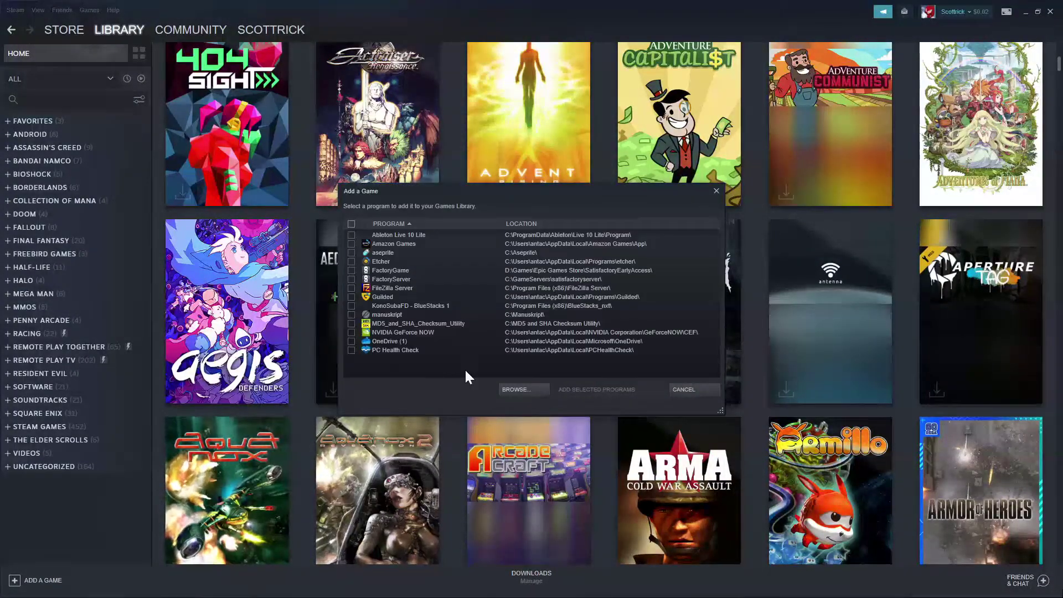
click(520, 389)
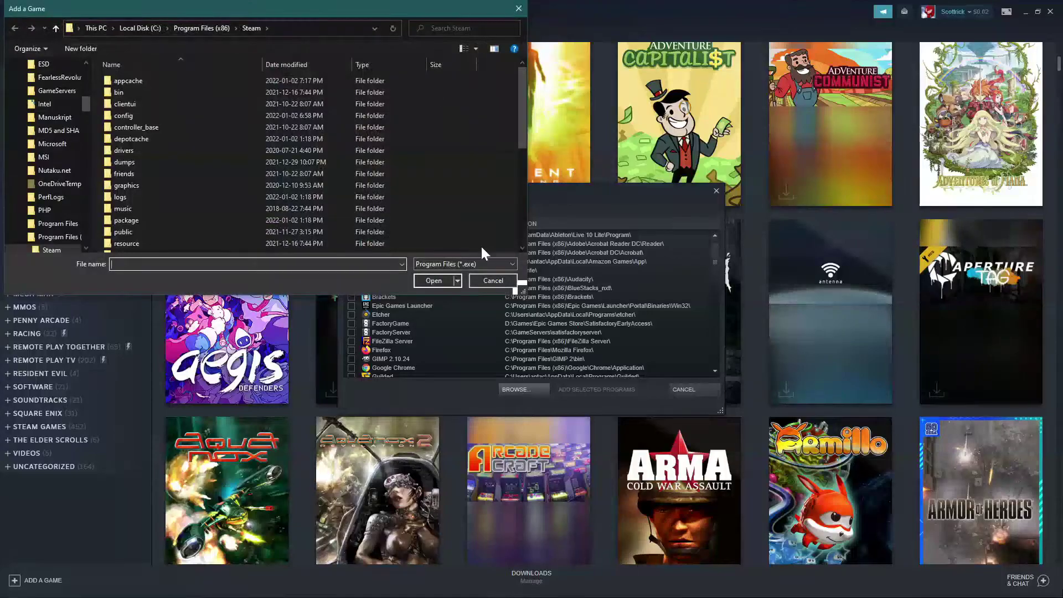
click(296, 26)
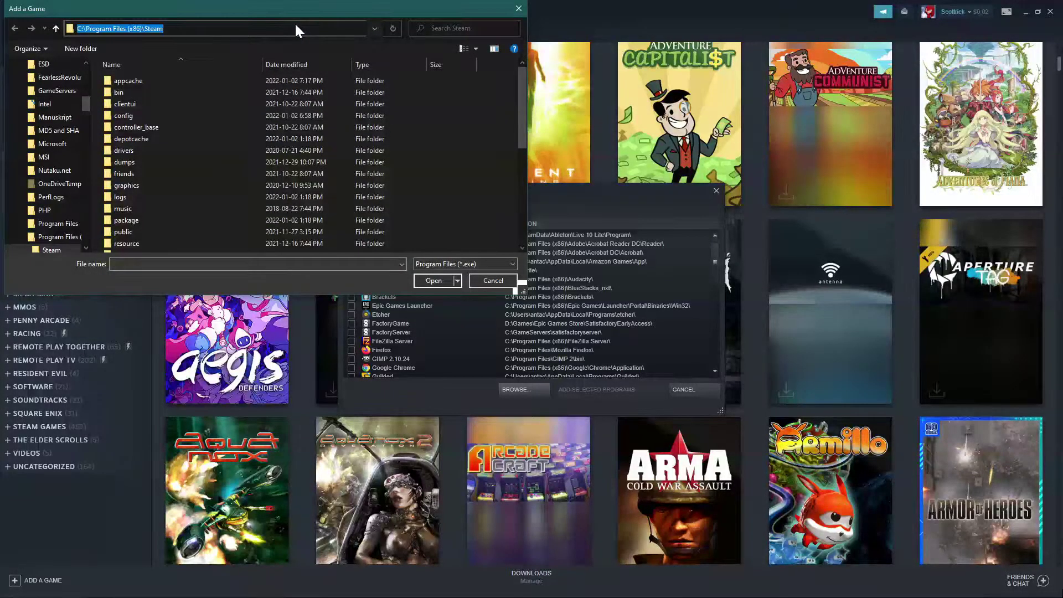
text(F:\Xenia)
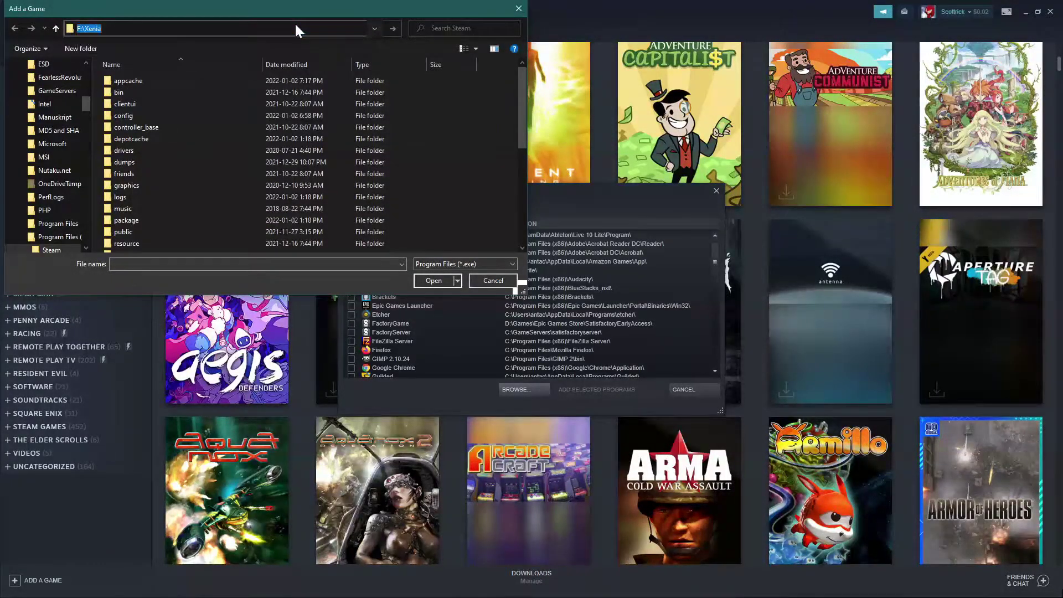
key(Return)
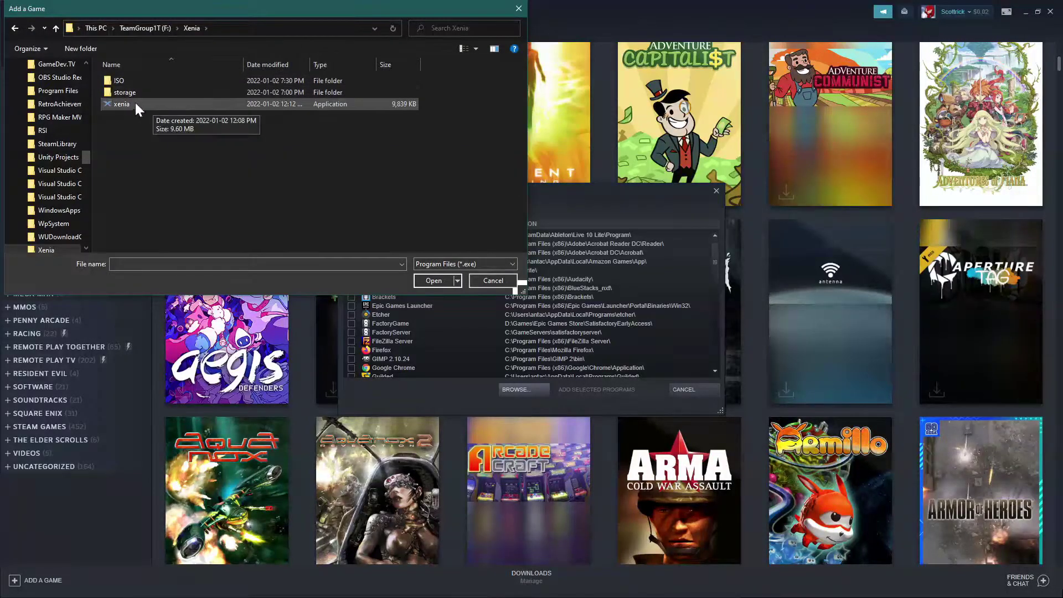
click(120, 103)
click(440, 281)
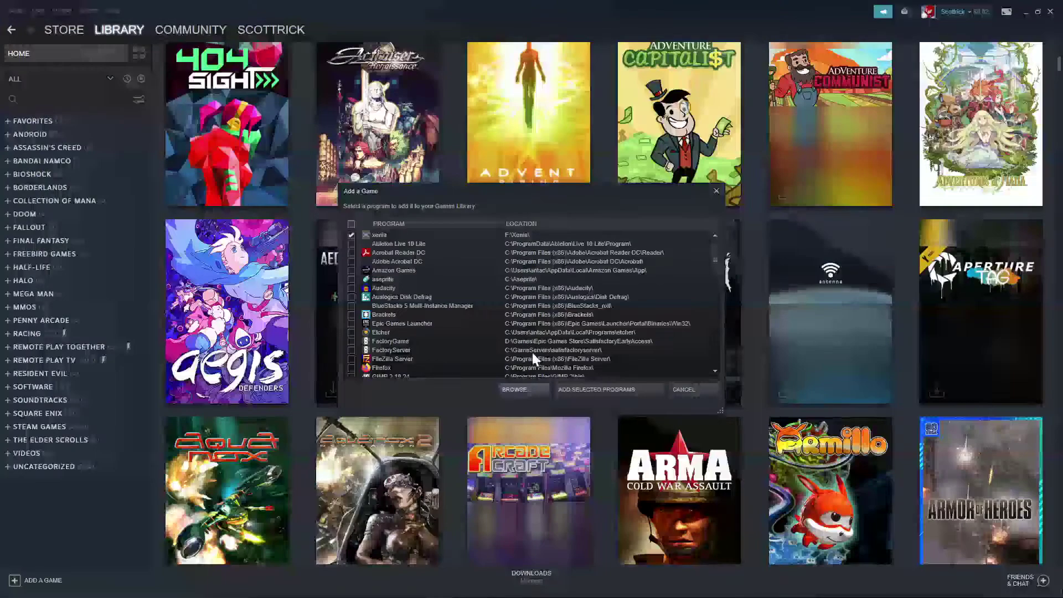
click(573, 390)
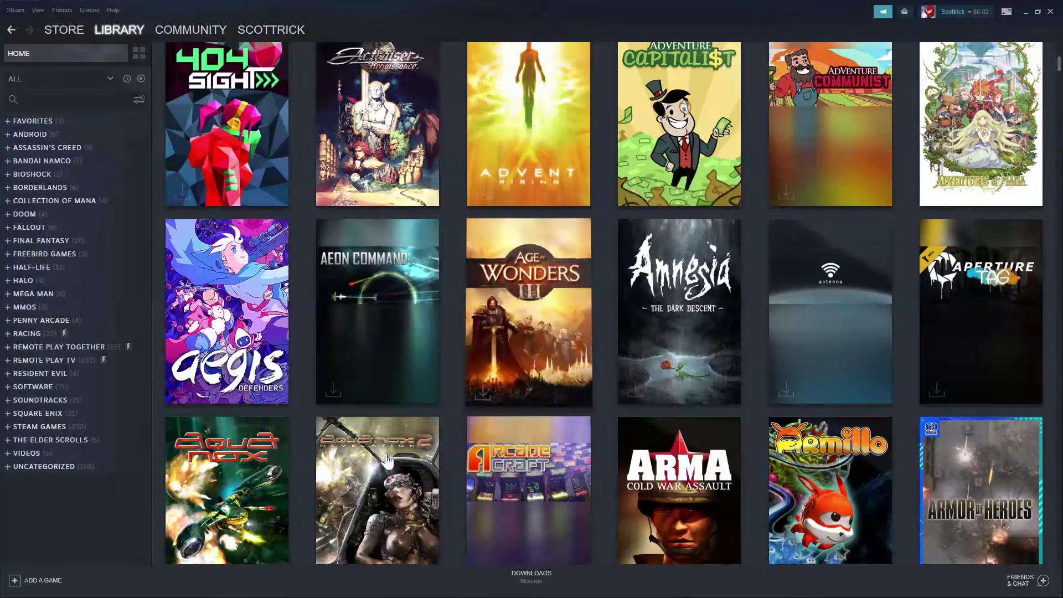
Show and expand the Uncategorized collection, limiting the library to games that are ready to play
click(41, 468)
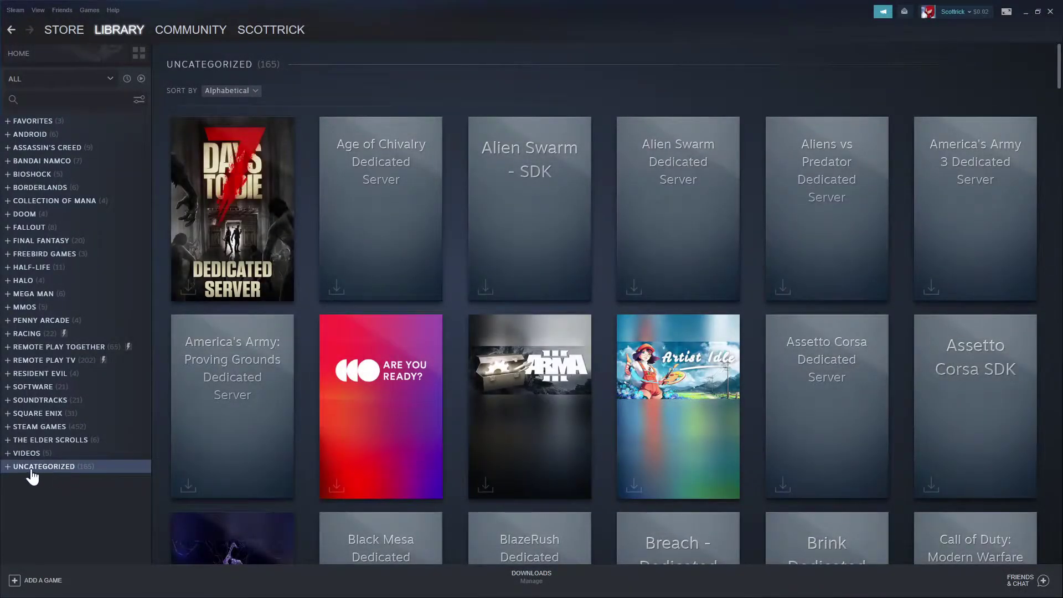
click(8, 469)
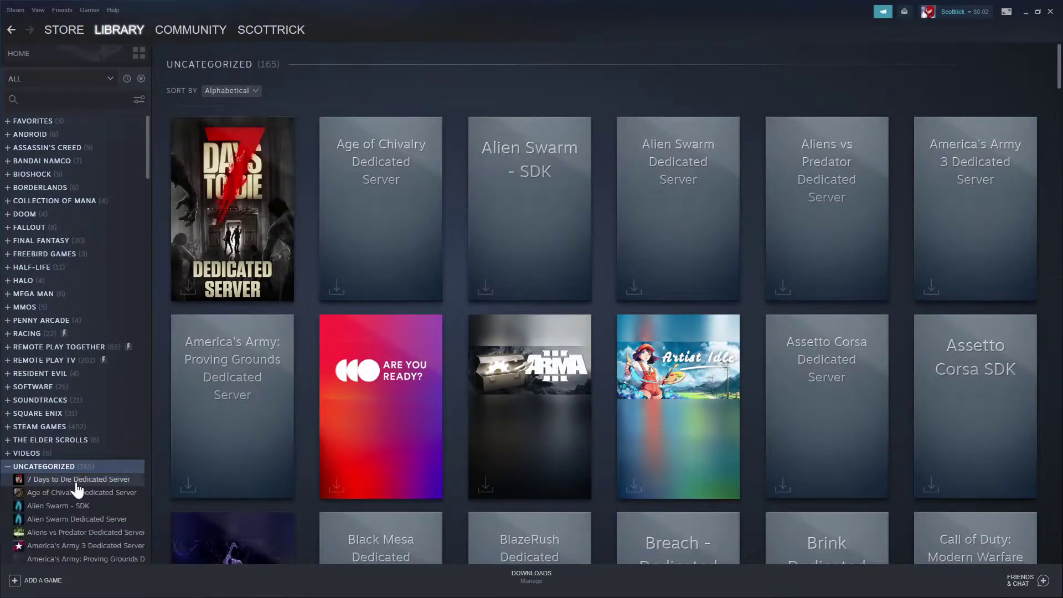
click(141, 79)
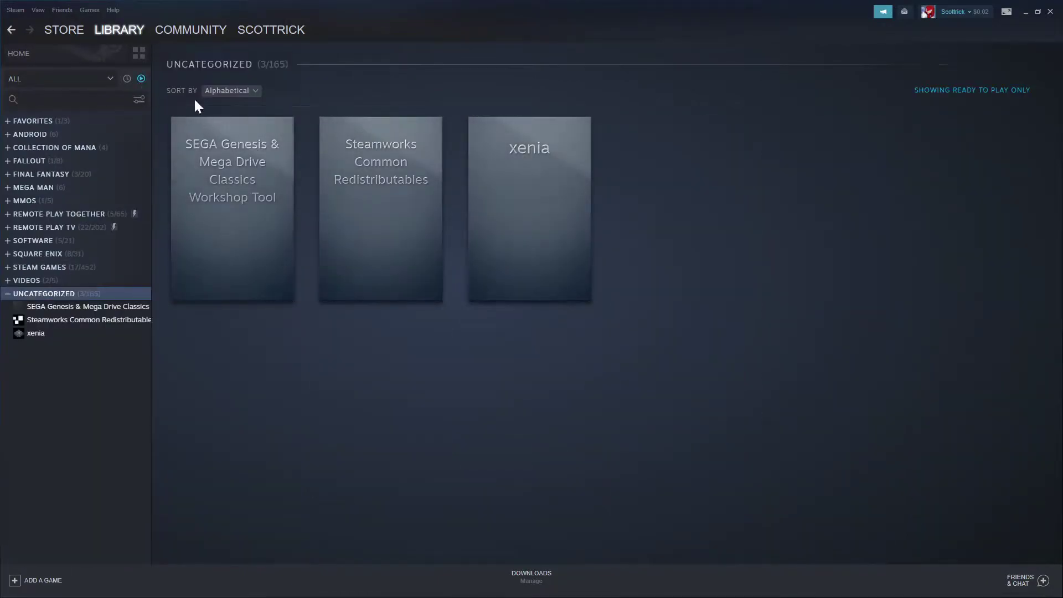
Open the properties of the xenia library entry and rename the shortcut as Halo 3: ODST
mouse_move(527, 214)
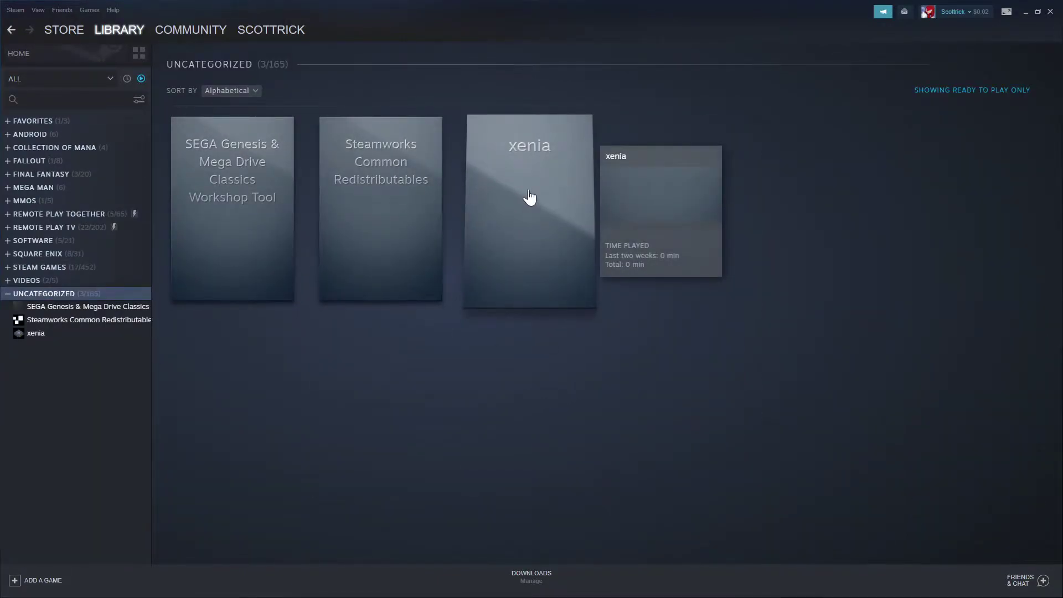
right_click(529, 198)
click(534, 258)
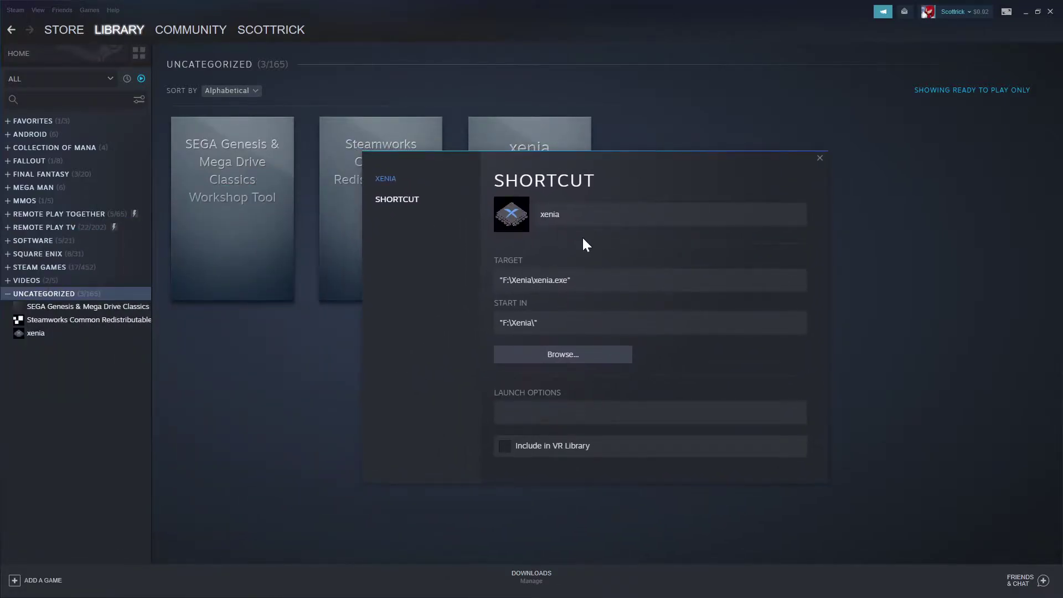
click(560, 214)
key(ctrl+a)
text(Halo 3: ODST)
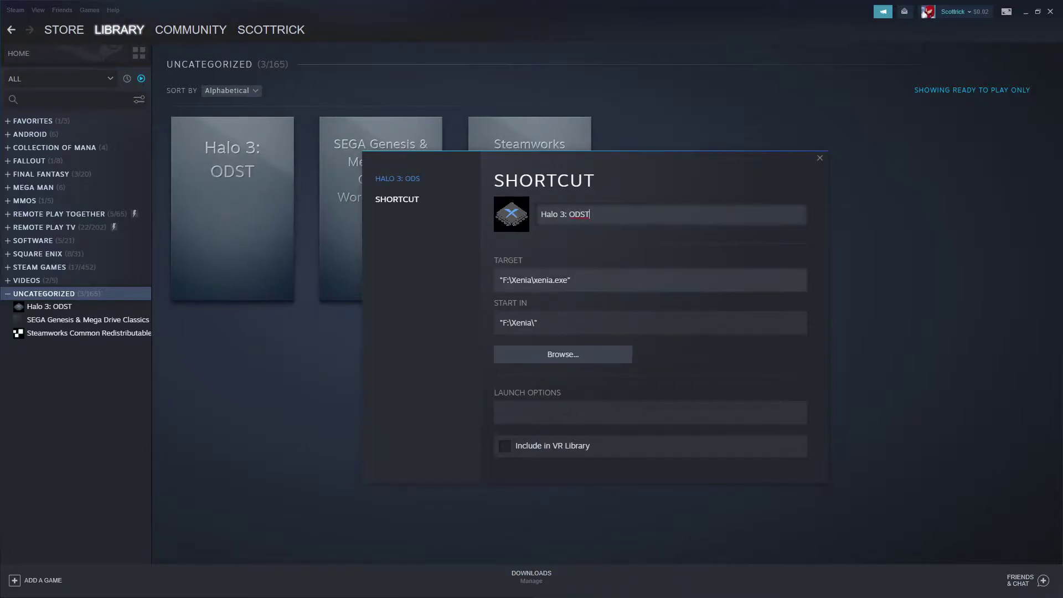
Paste the copied launch options into the shortcut, trim them to the unquoted path ISO\h3odst\68CAAA620A53EA301AE2C61A2299898F, and close the properties
click(611, 412)
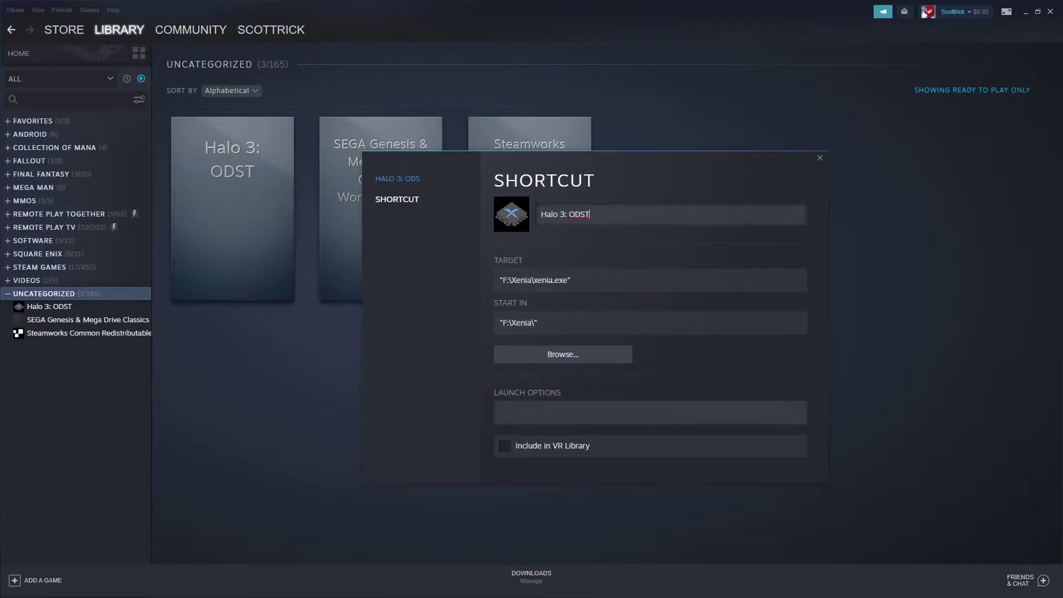
key(ctrl+v)
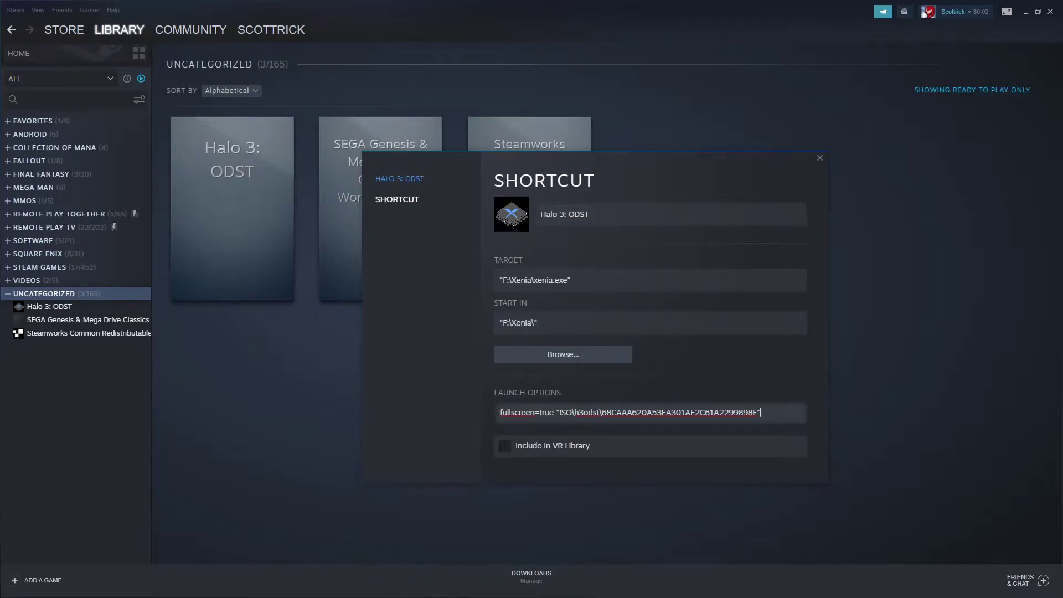
key(ctrl+shift+Right)
key(ctrl+shift+Right)
key(Delete)
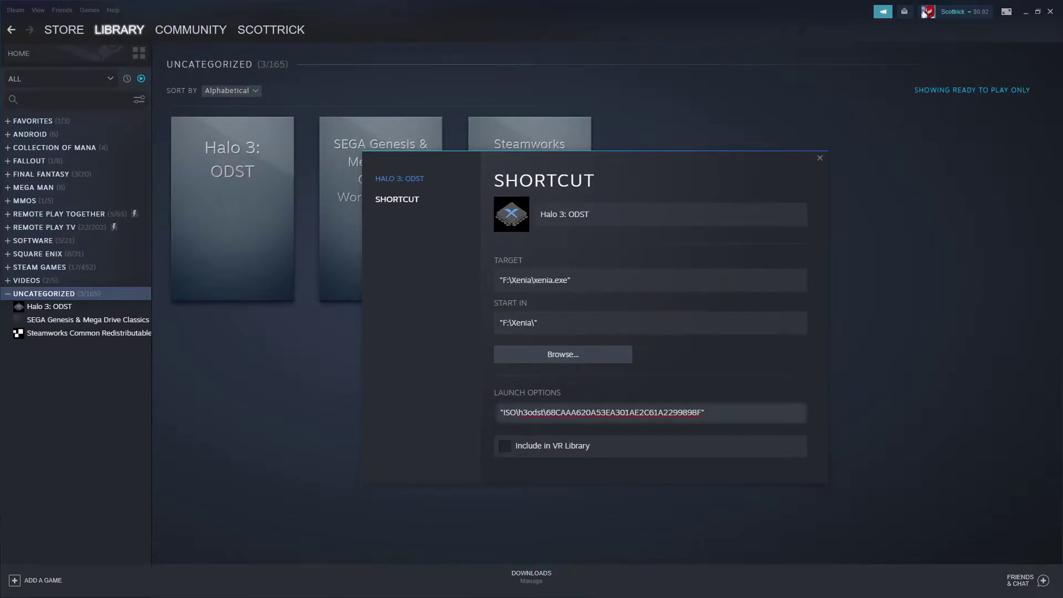
key(Delete)
key(End)
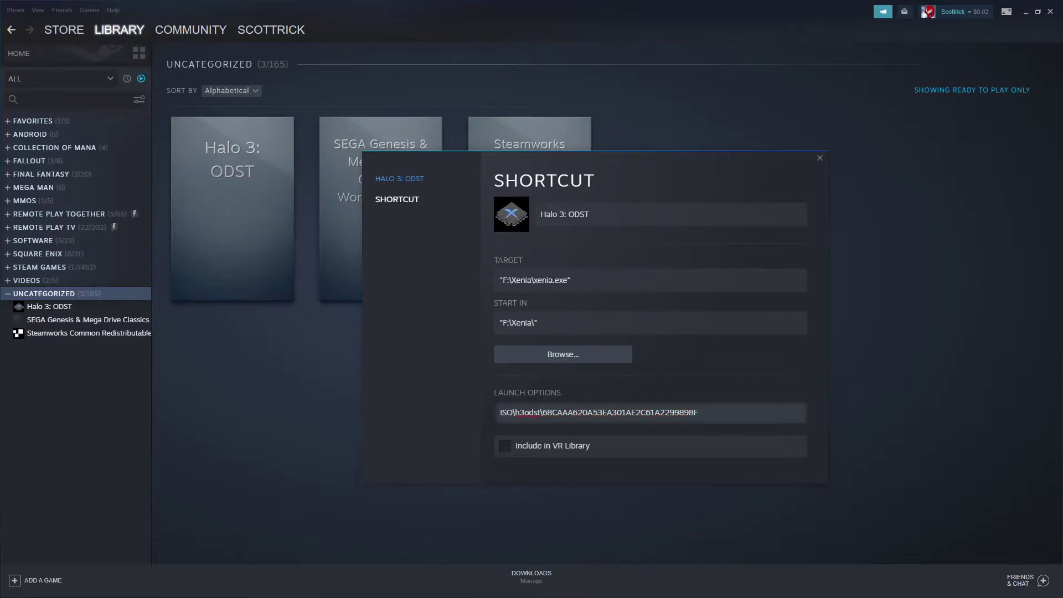
click(820, 159)
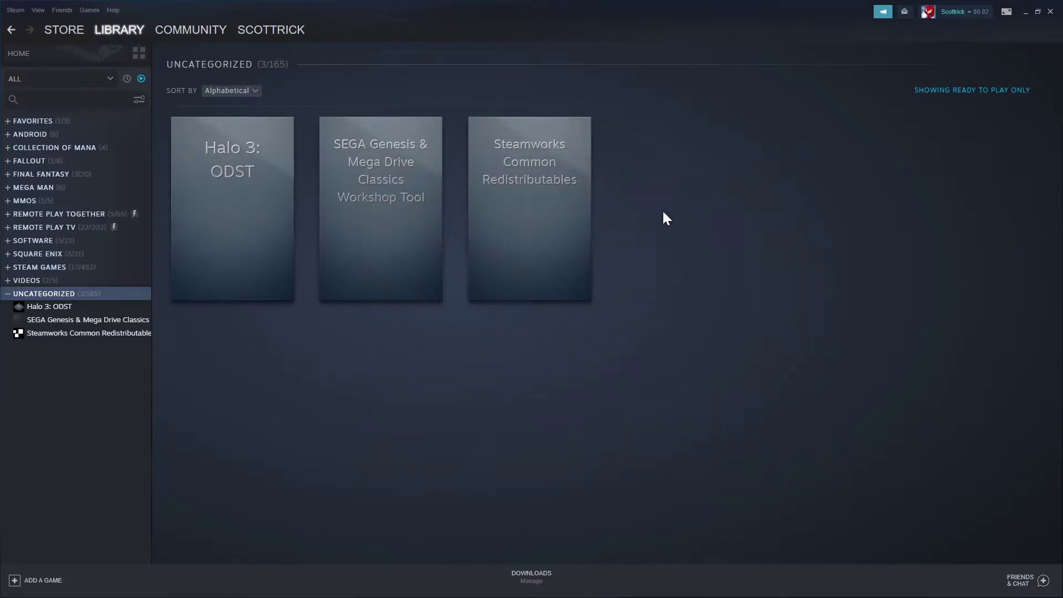
Test-launch Halo 3: ODST from the Steam library, then close the Xenia window
right_click(218, 194)
click(235, 200)
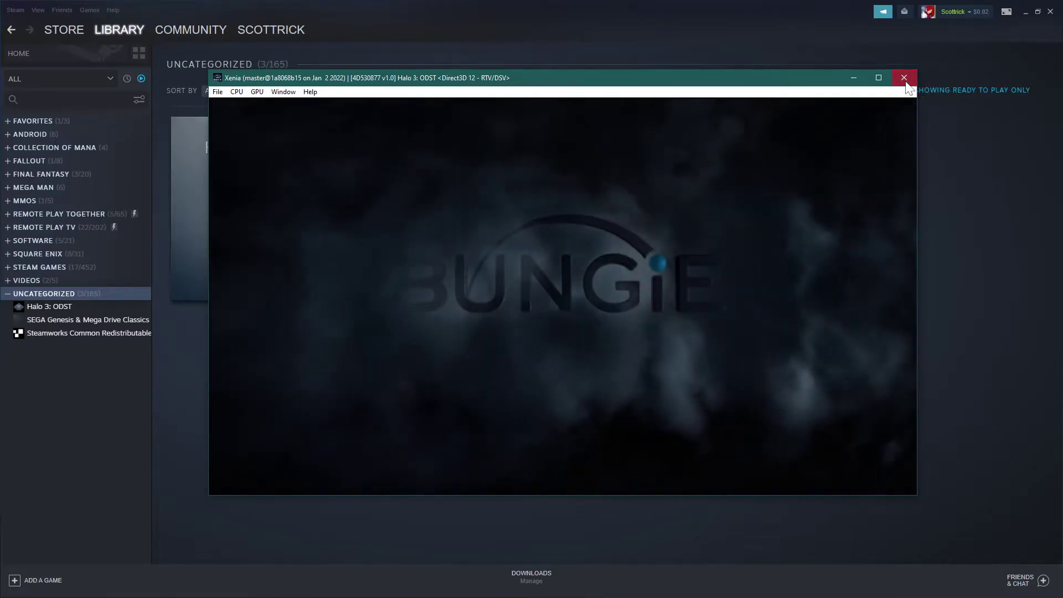
click(904, 78)
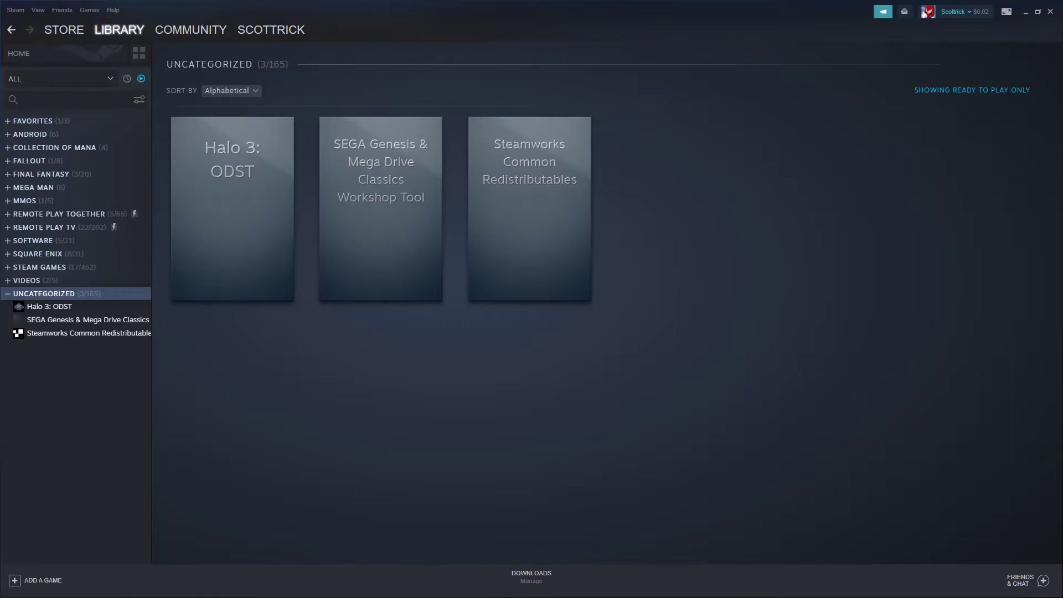
key(alt+Tab)
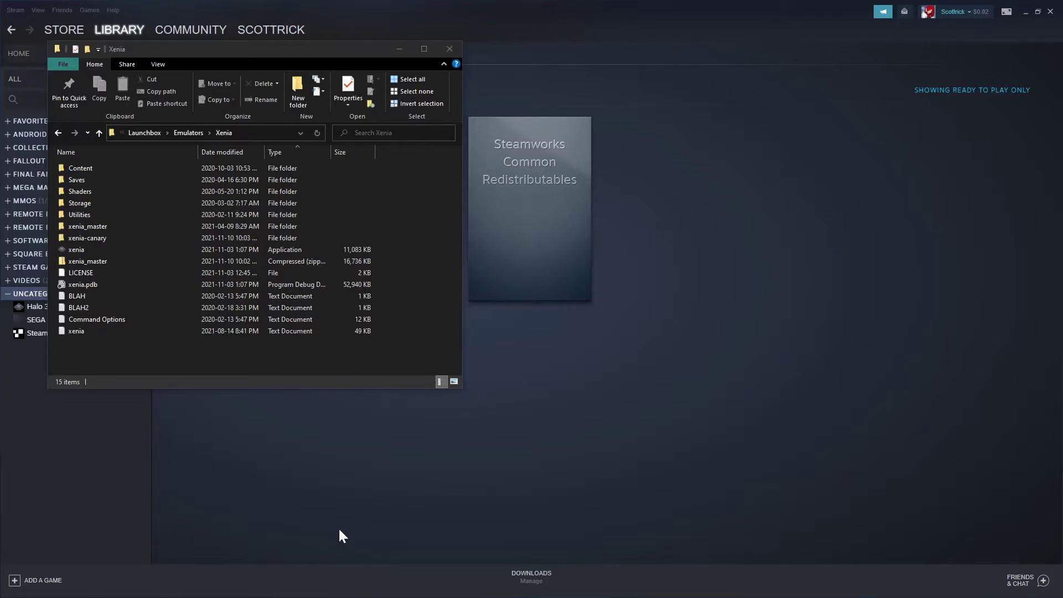
click(429, 337)
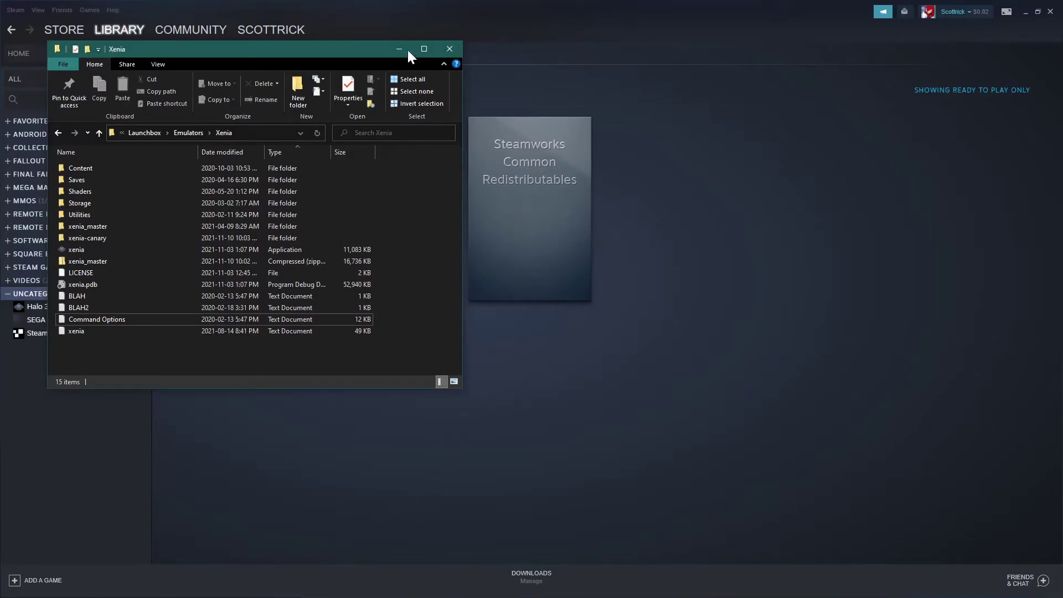
click(454, 47)
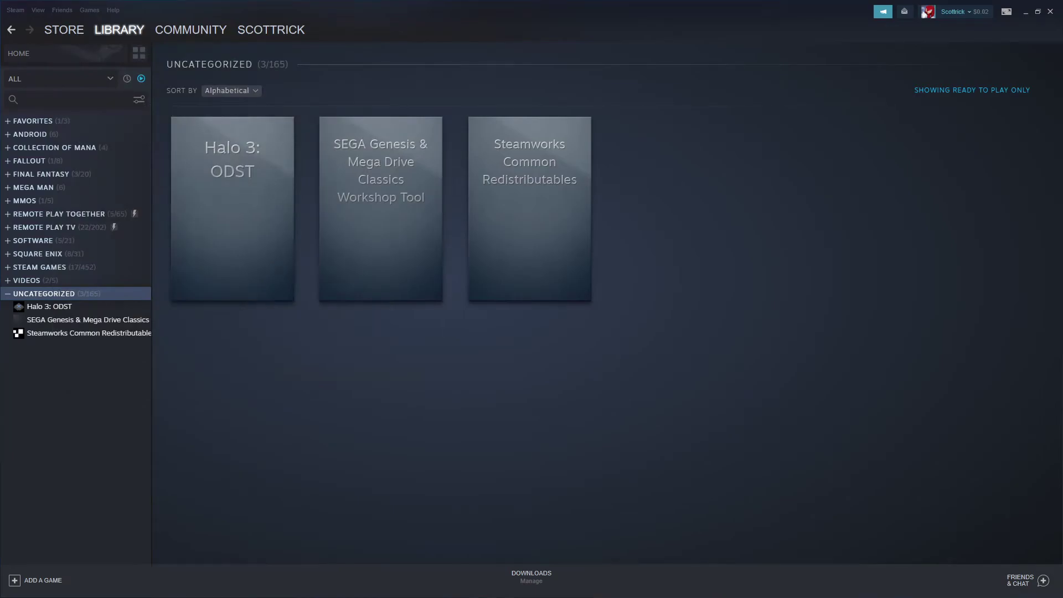
Switch to the h3odst folder in File Explorer and examine the extensionless game file and its matching .data folder
key(alt+Tab)
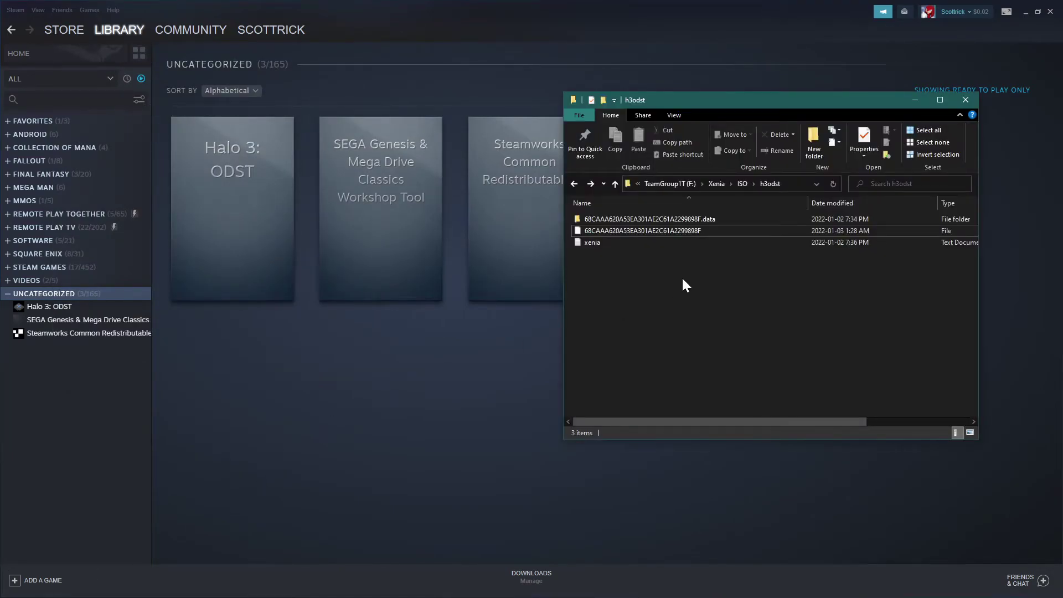
key(Up)
key(Down)
key(Up)
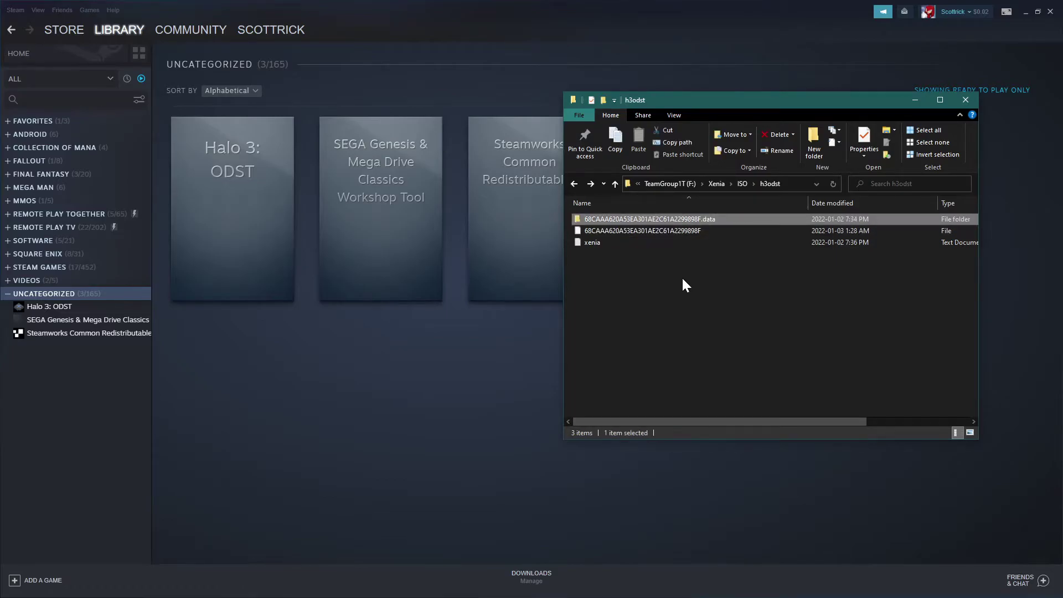
key(shift+Down)
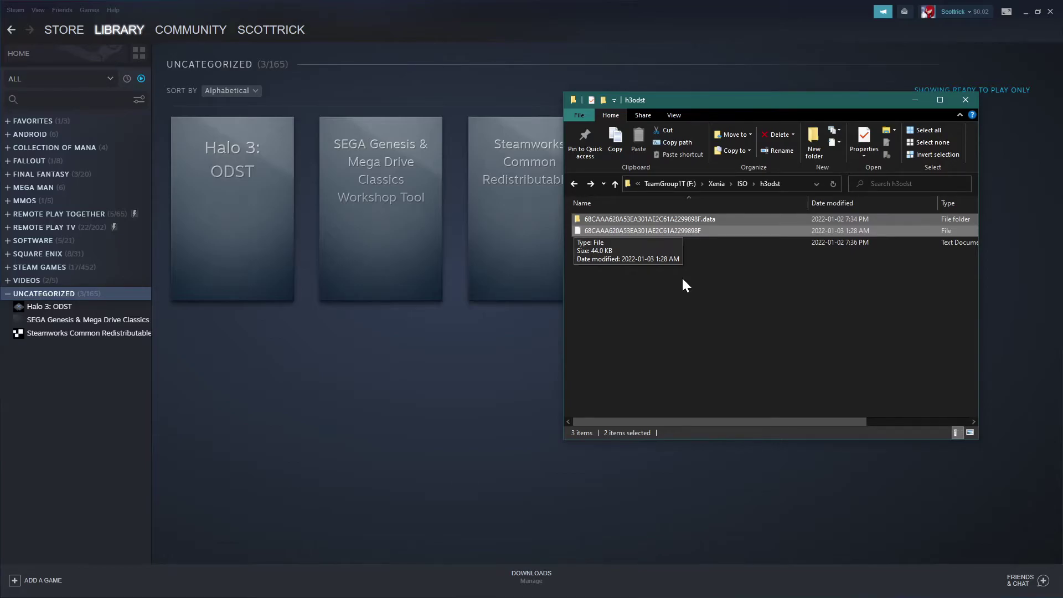
key(Up)
key(Down)
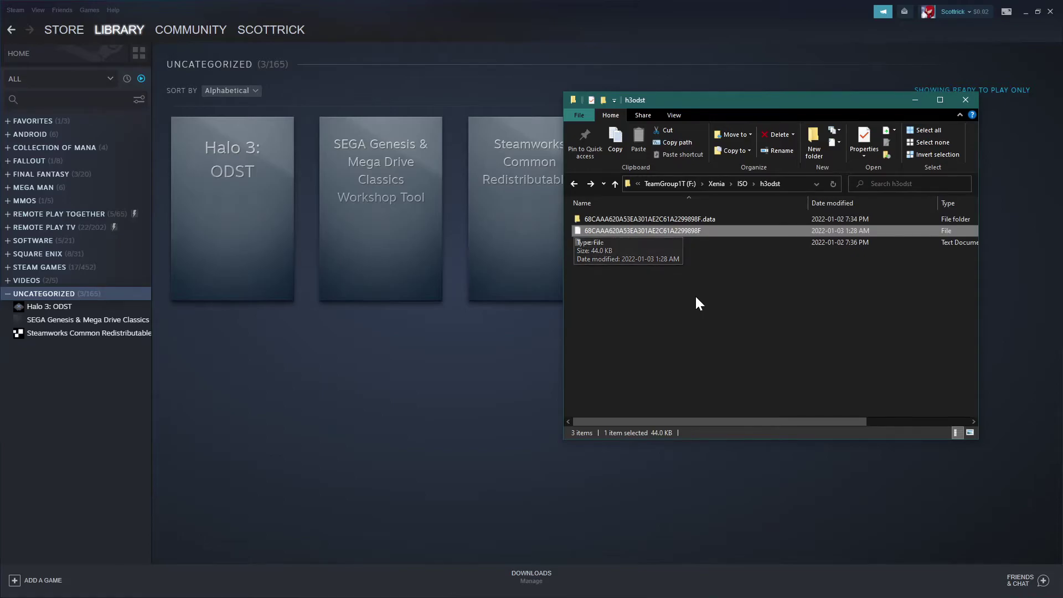
click(695, 295)
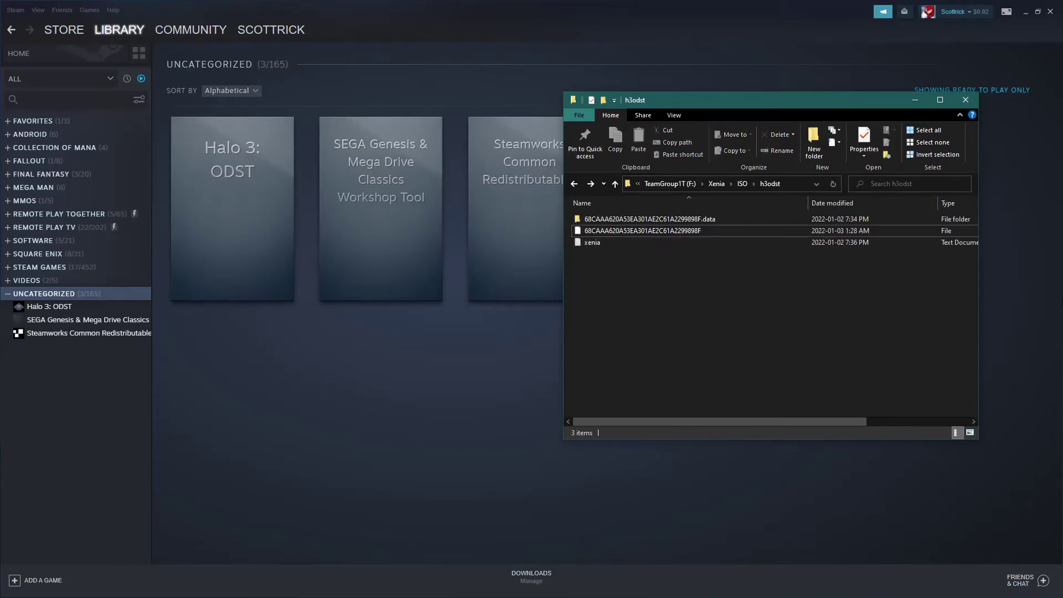
From the F:\Xenia folder window, set the folder options to show hidden files, folders, and drives, and apply them
click(433, 413)
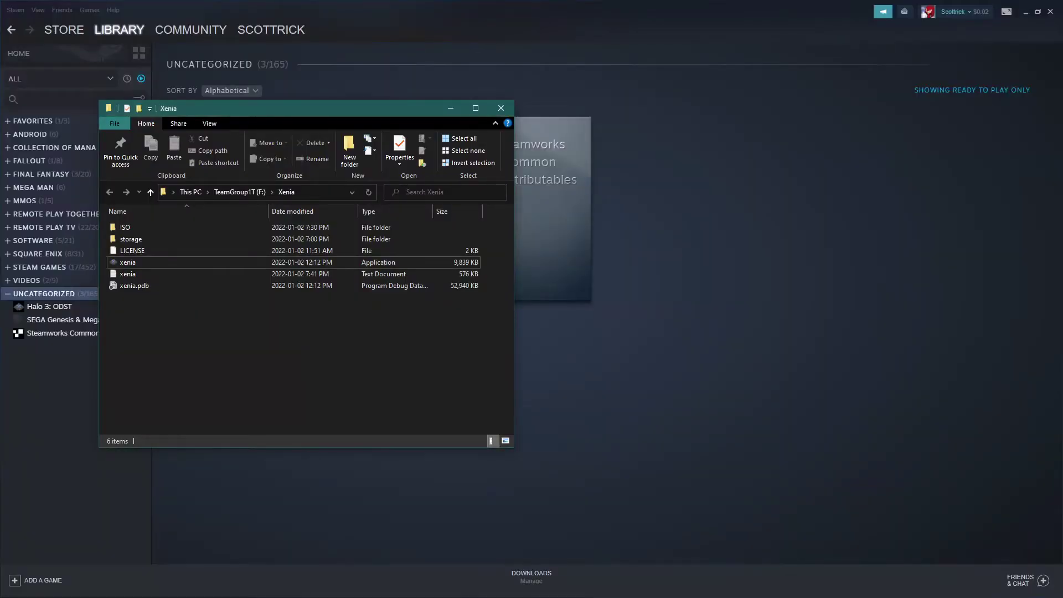
drag(383, 109, 681, 108)
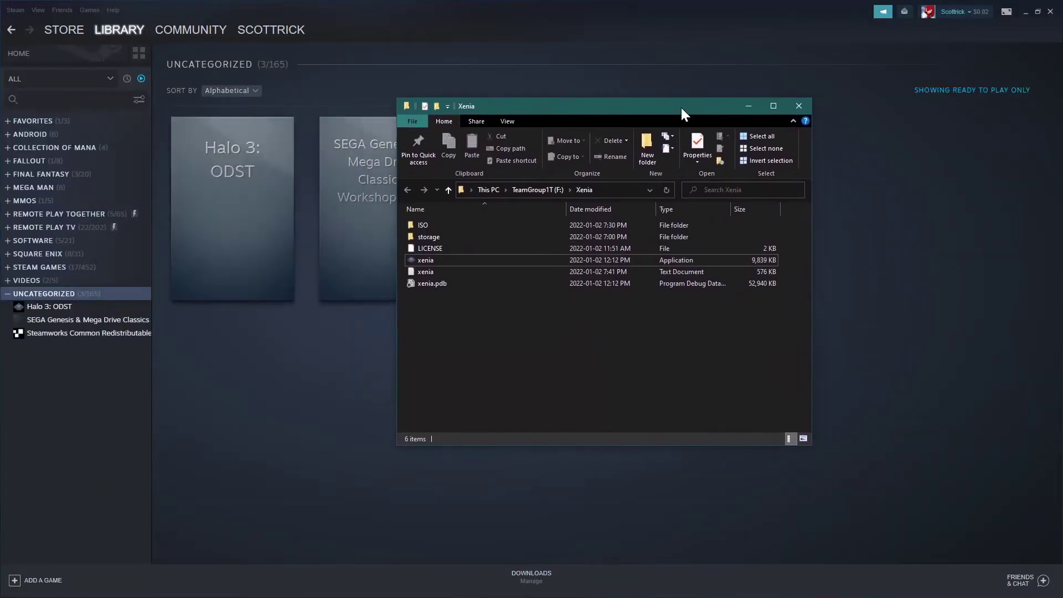
click(515, 122)
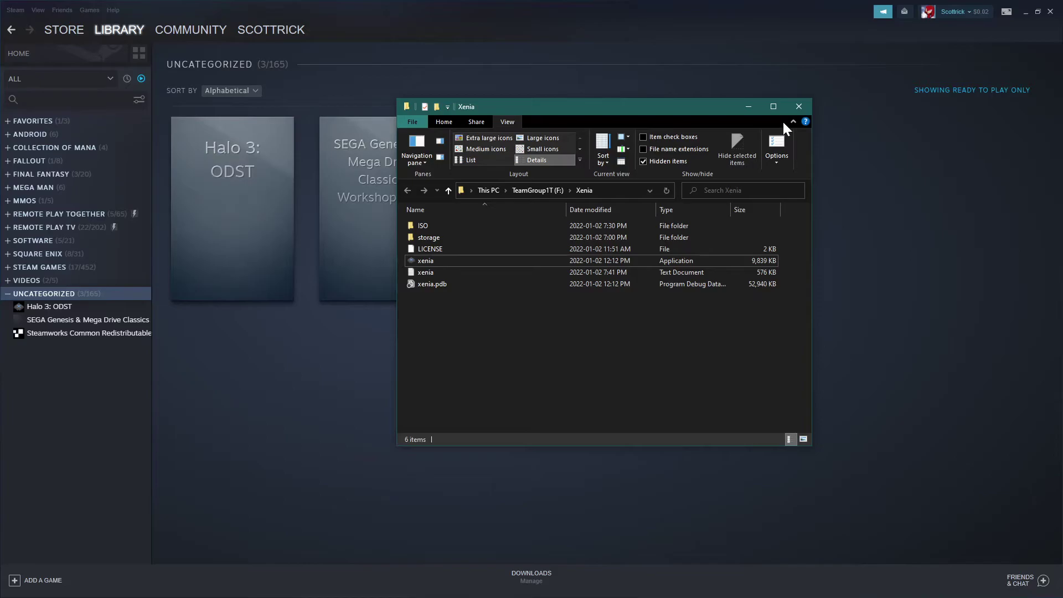
click(774, 145)
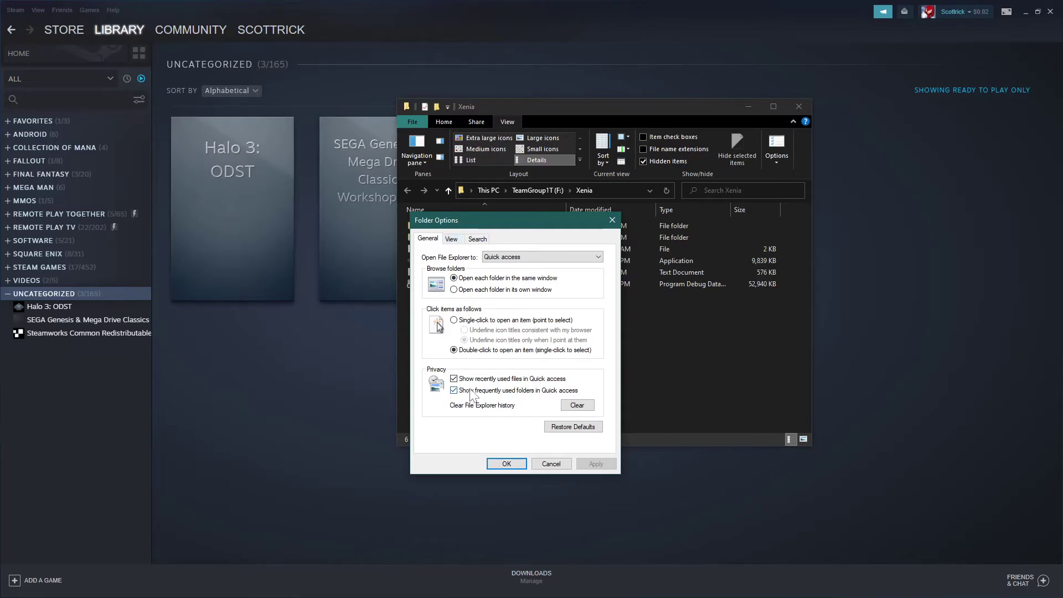
click(455, 243)
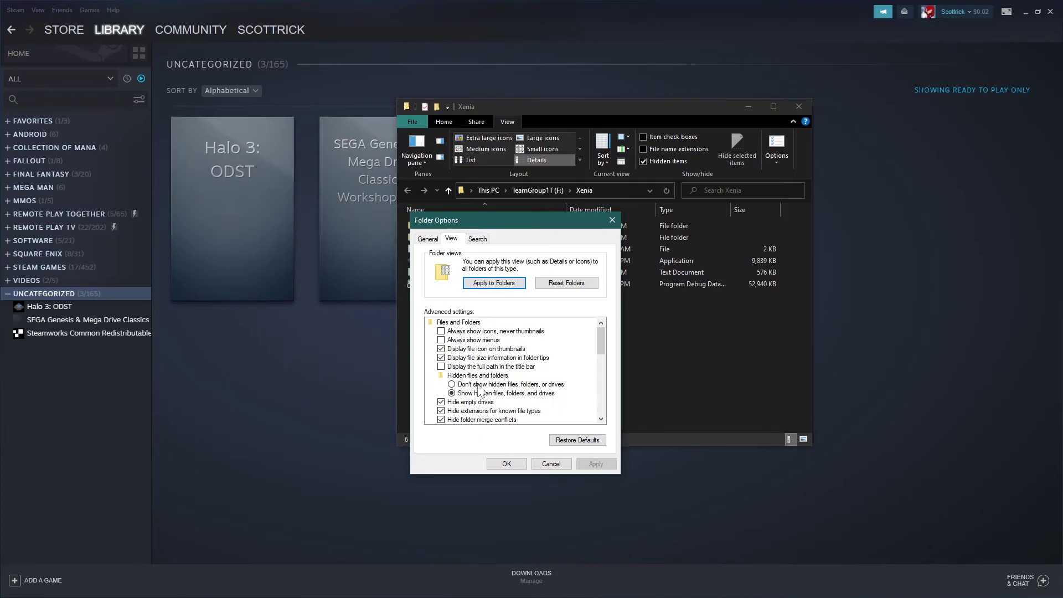
click(512, 384)
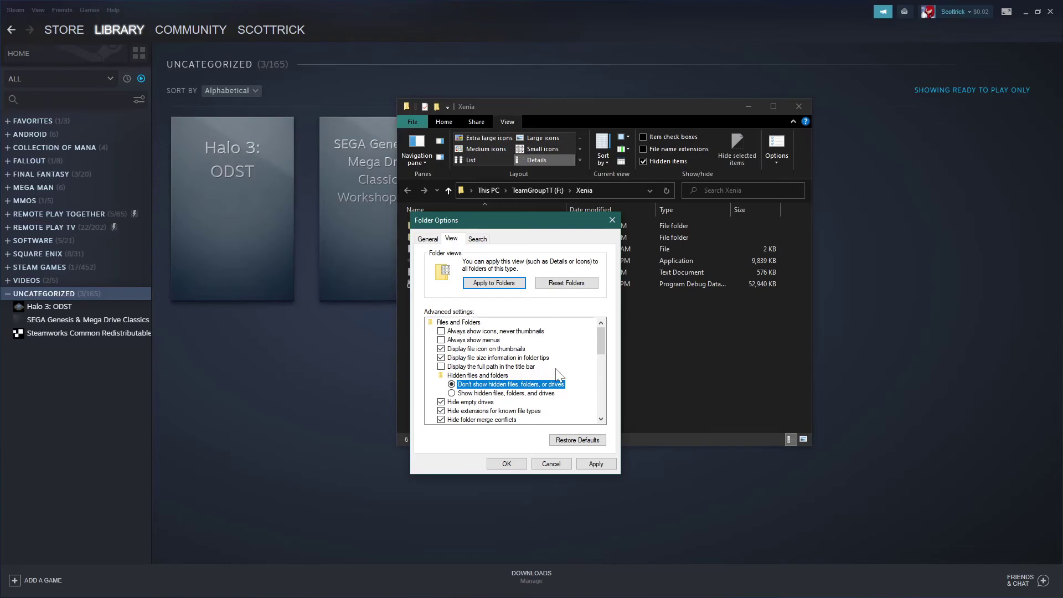
click(525, 394)
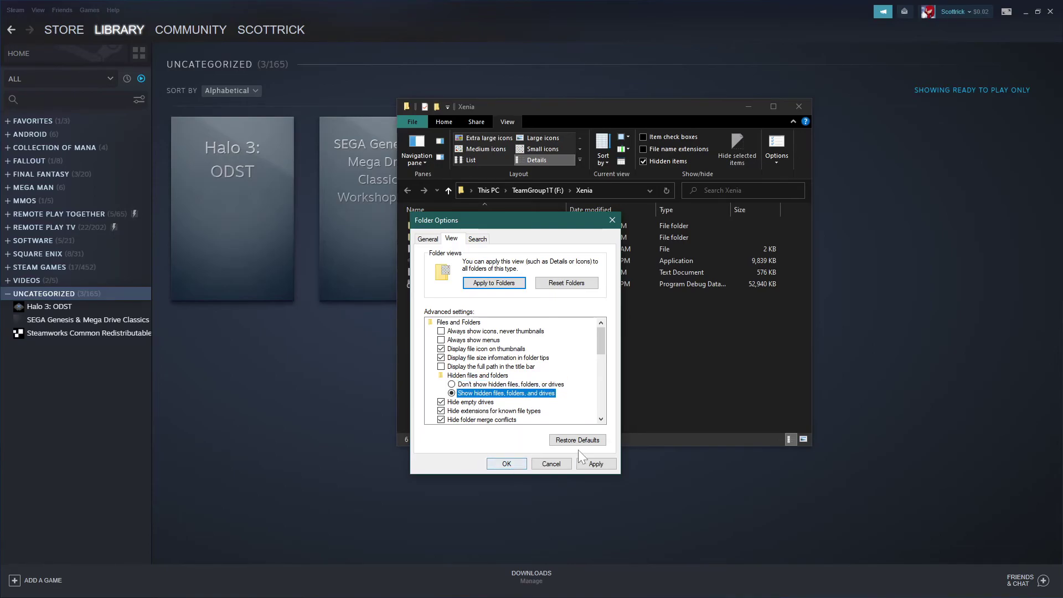
click(596, 463)
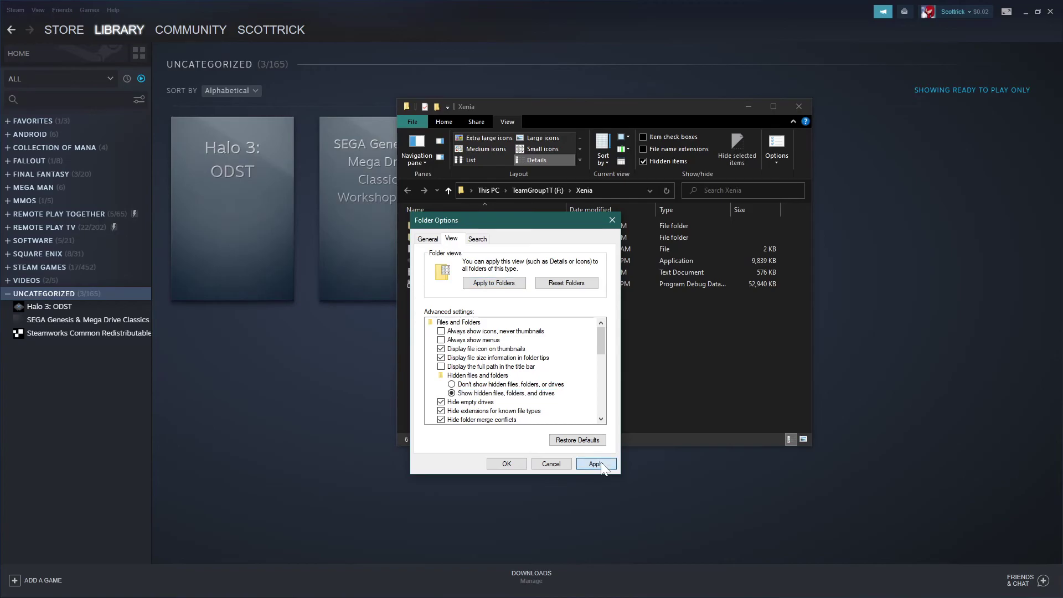
click(505, 465)
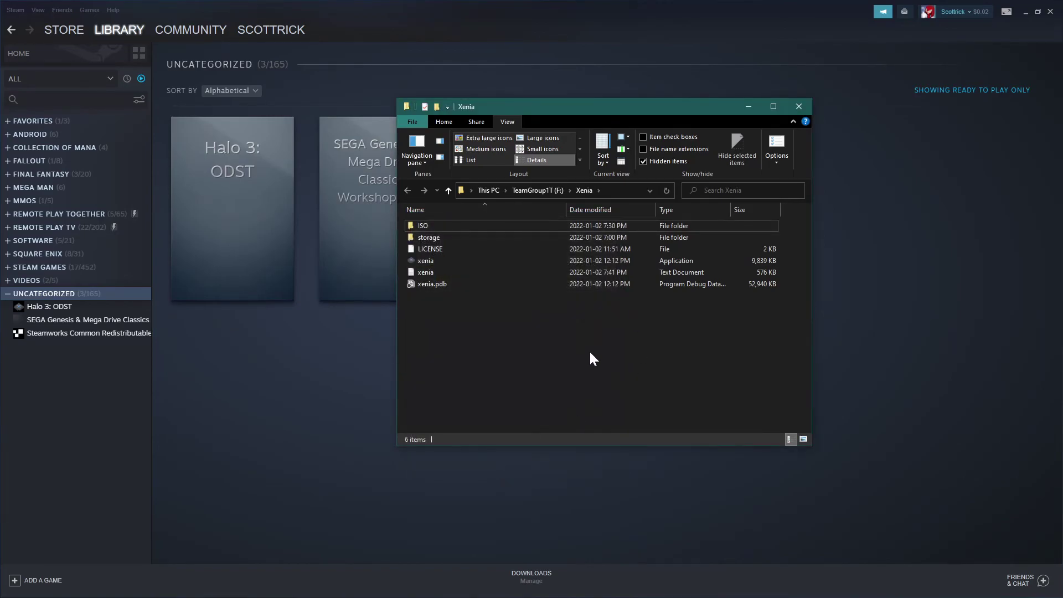